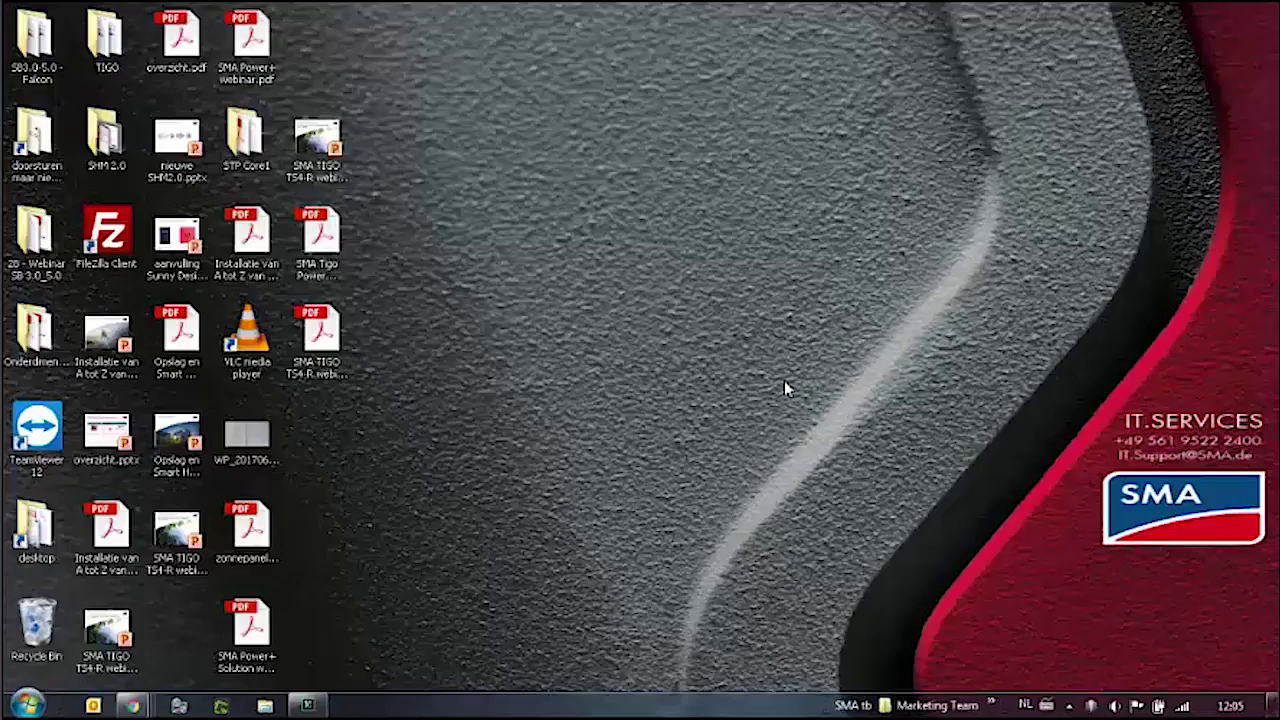
left_click(1183, 708)
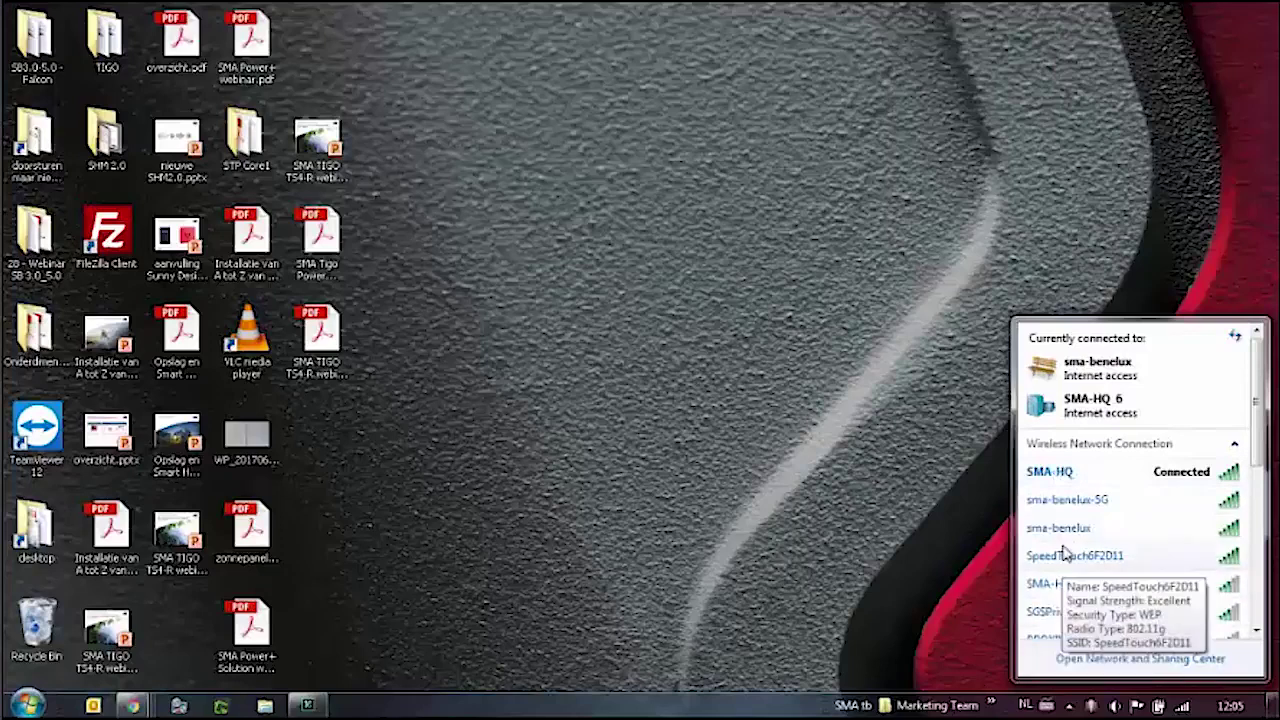
scroll(1230, 478, "down", 3)
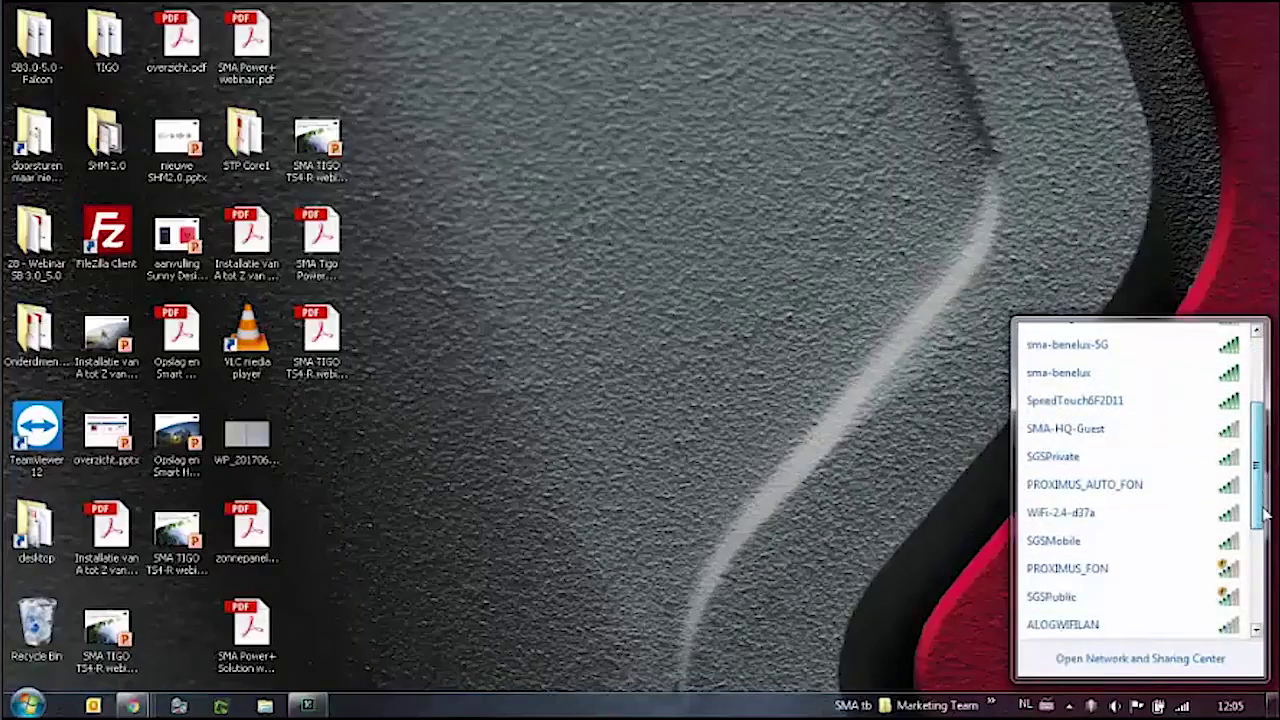
scroll(1265, 537, "down", 2)
scroll(1265, 530, "up", 2)
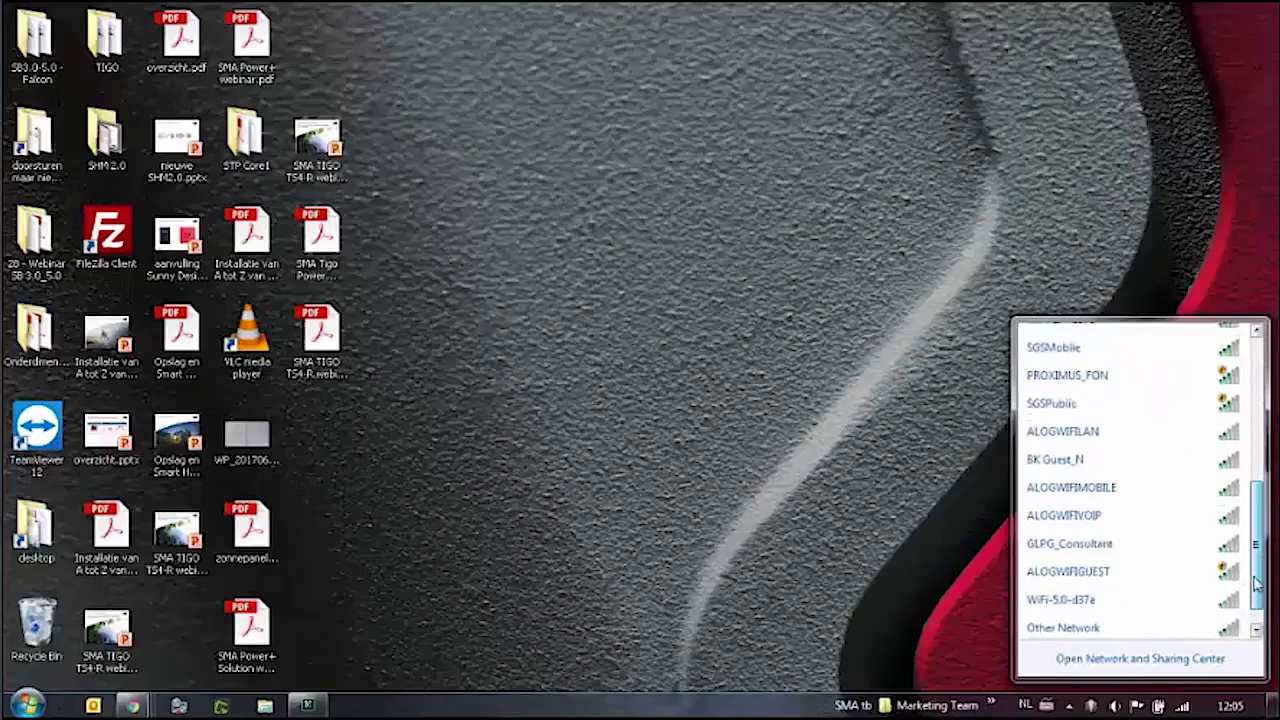
scroll(1265, 525, "up", 3)
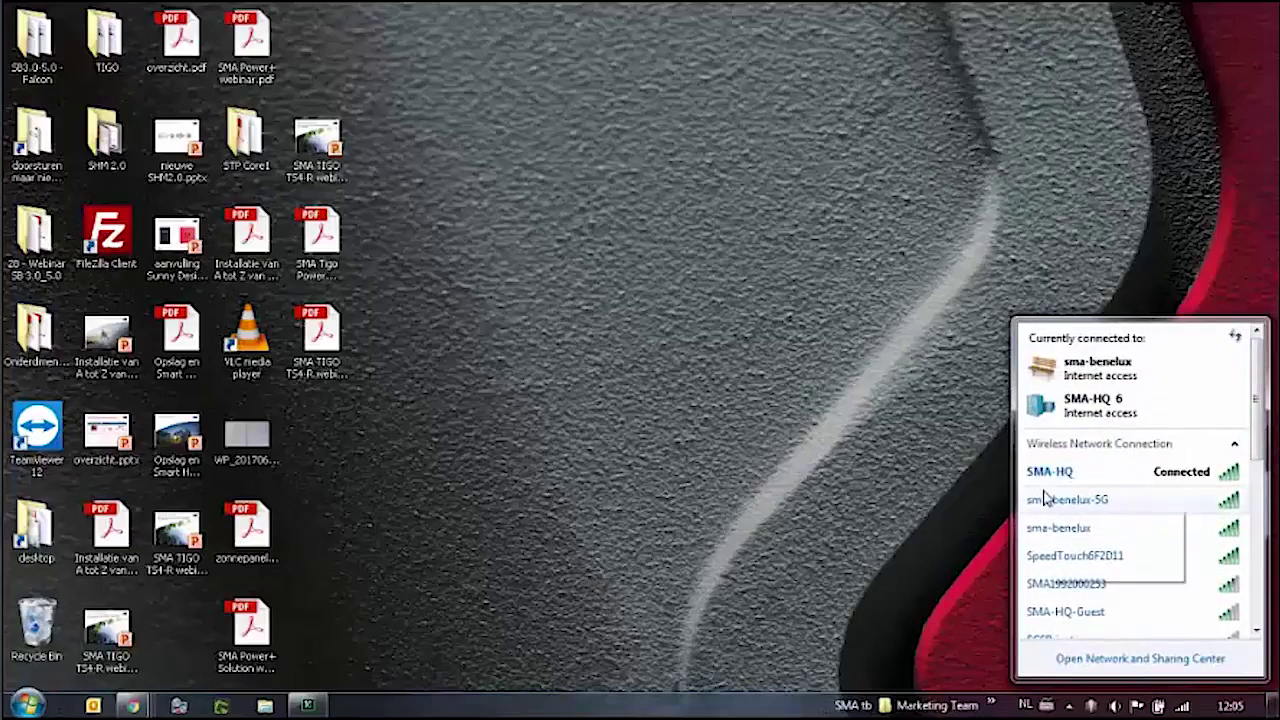
mouse_move(1058, 592)
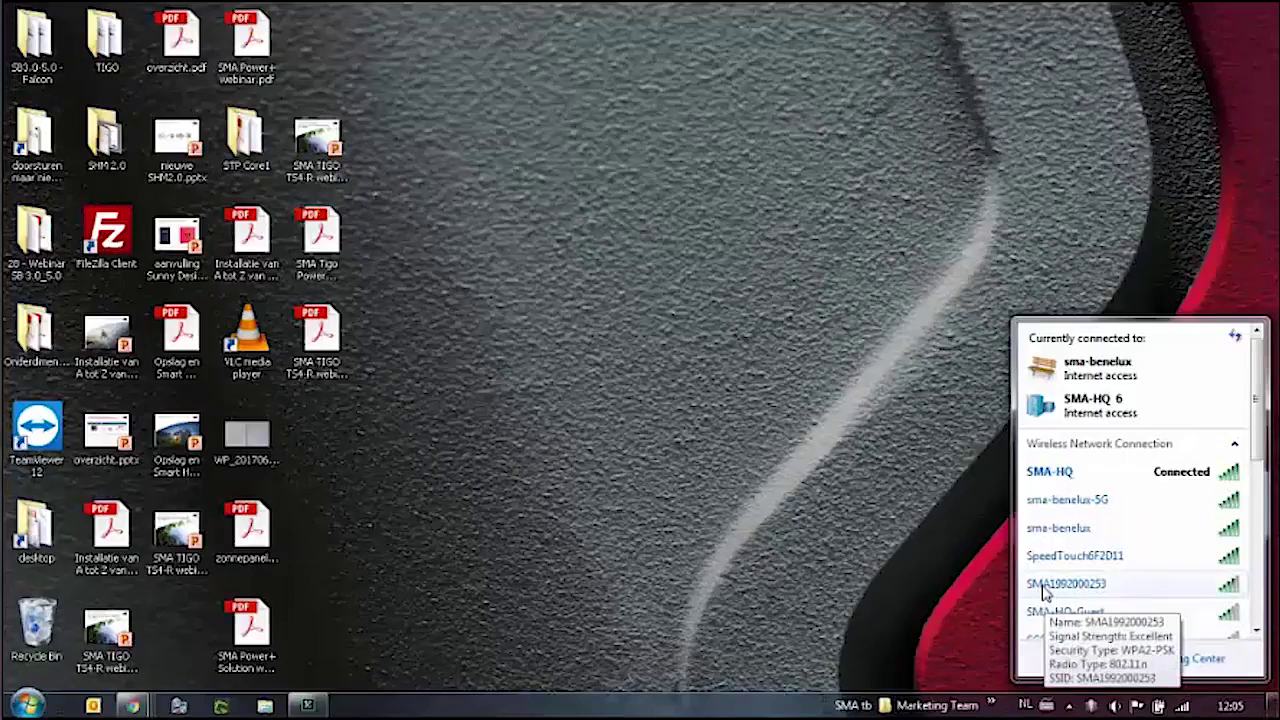
left_click(1045, 590)
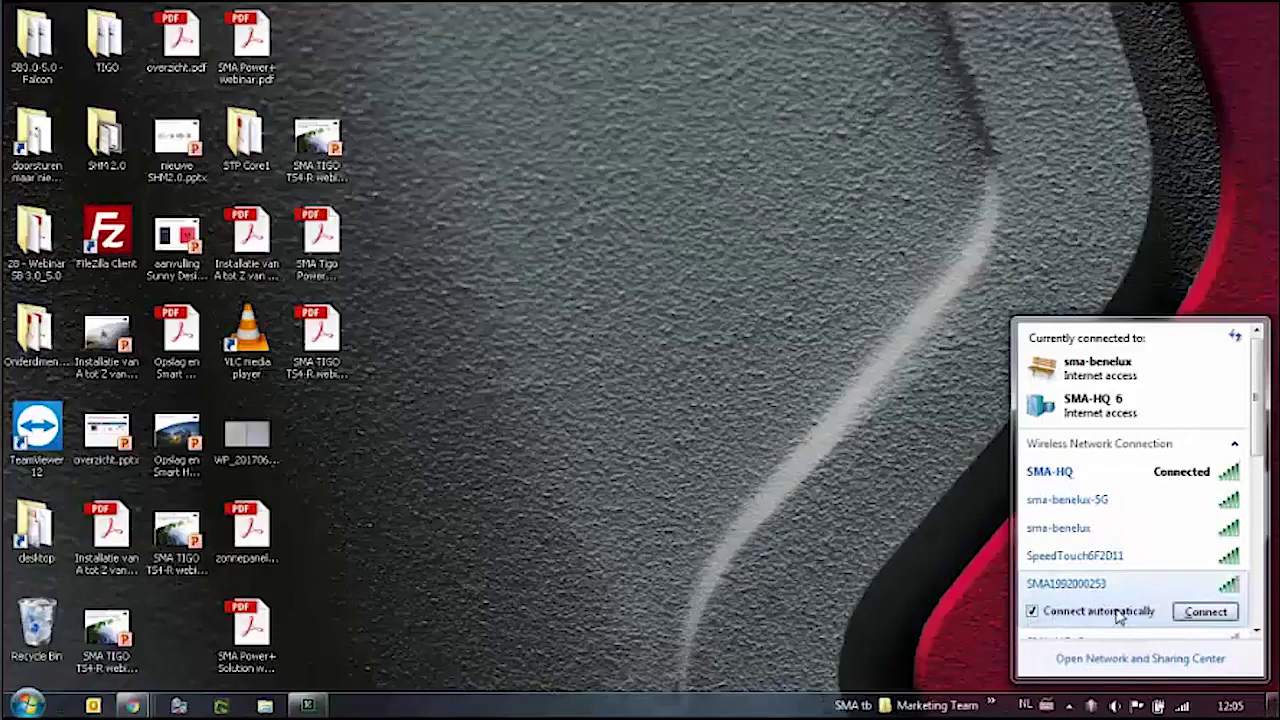
left_click(1031, 611)
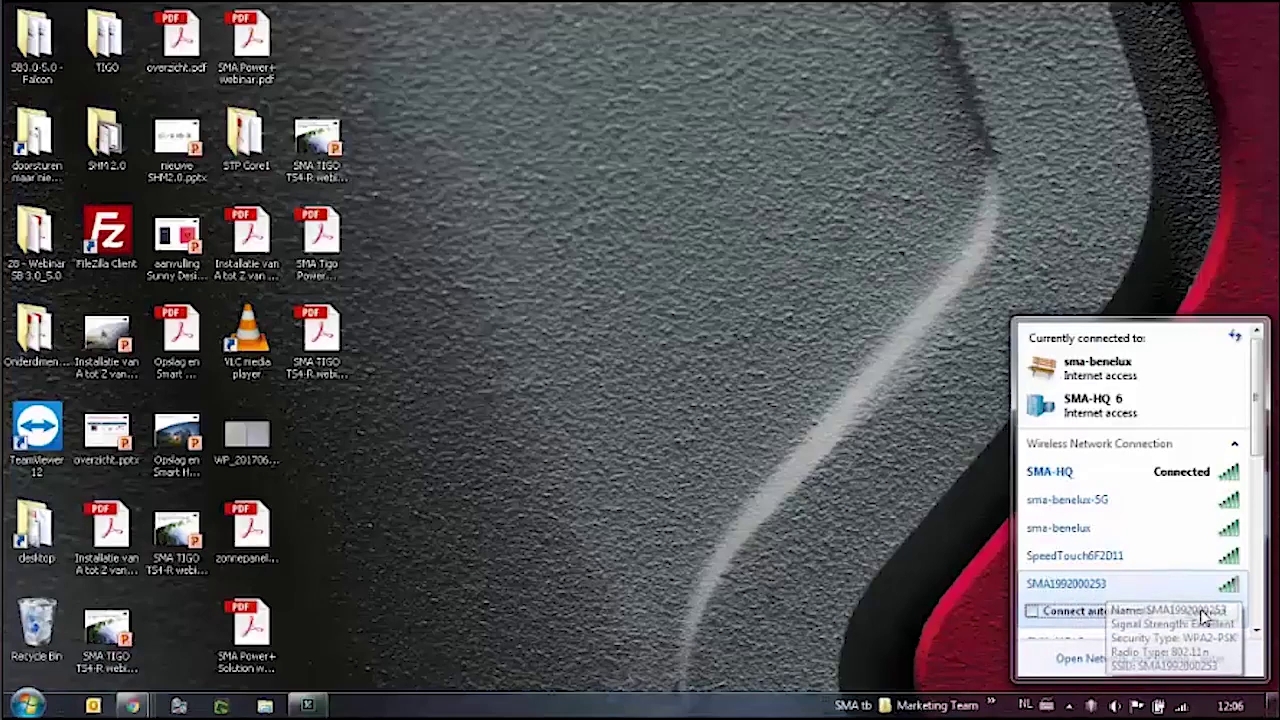
left_click(1205, 612)
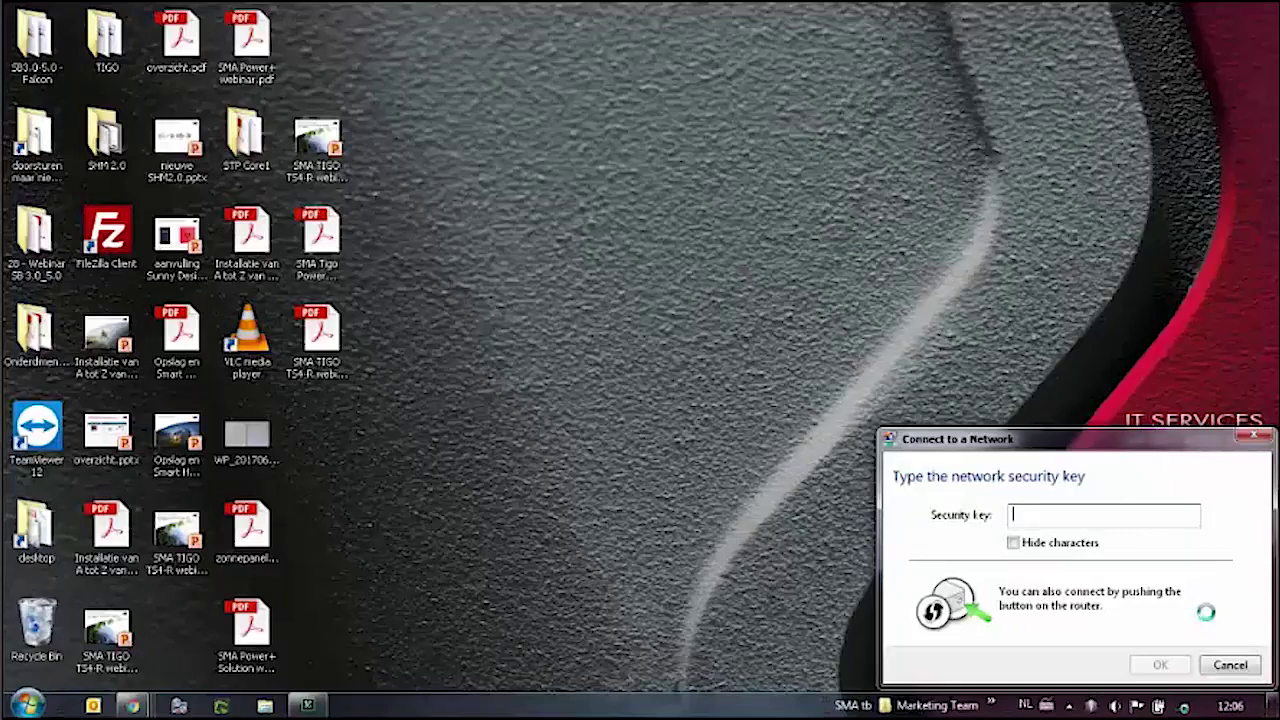
type("SMA")
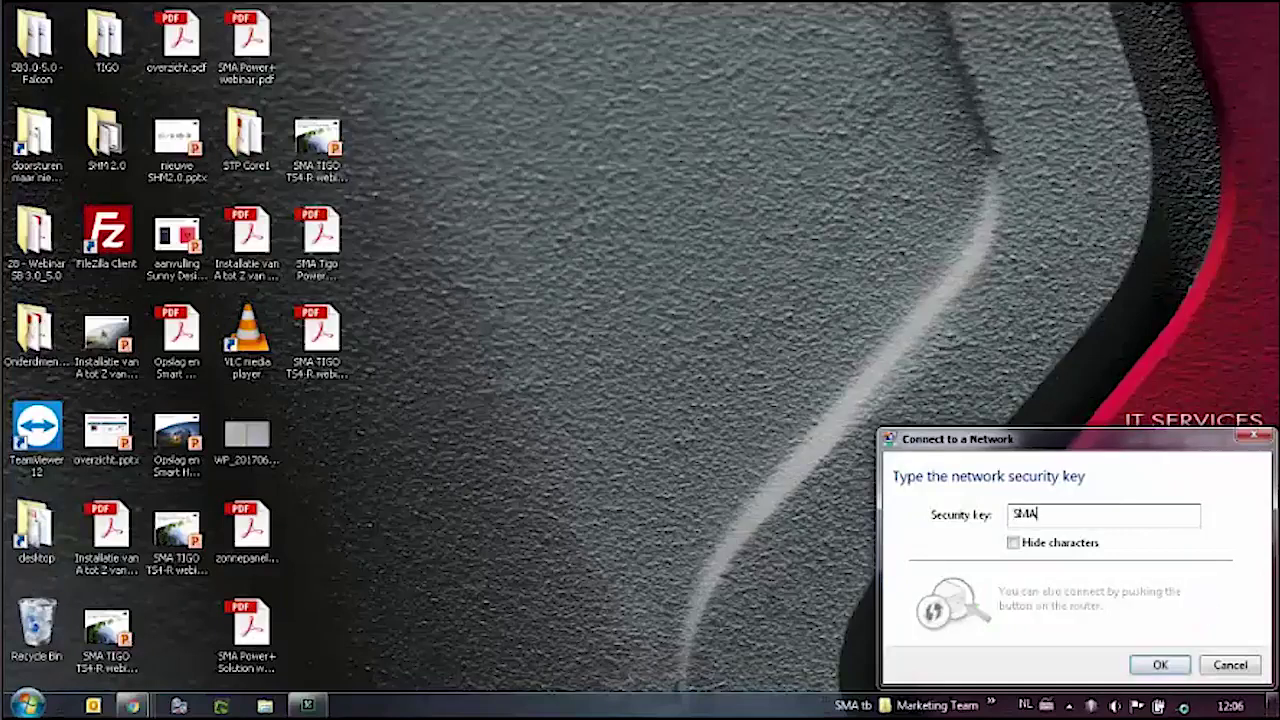
type("12345")
key("BackSpace")
key("BackSpace")
key("BackSpace")
key("BackSpace")
key("BackSpace")
key("BackSpace")
key("BackSpace")
key("BackSpace")
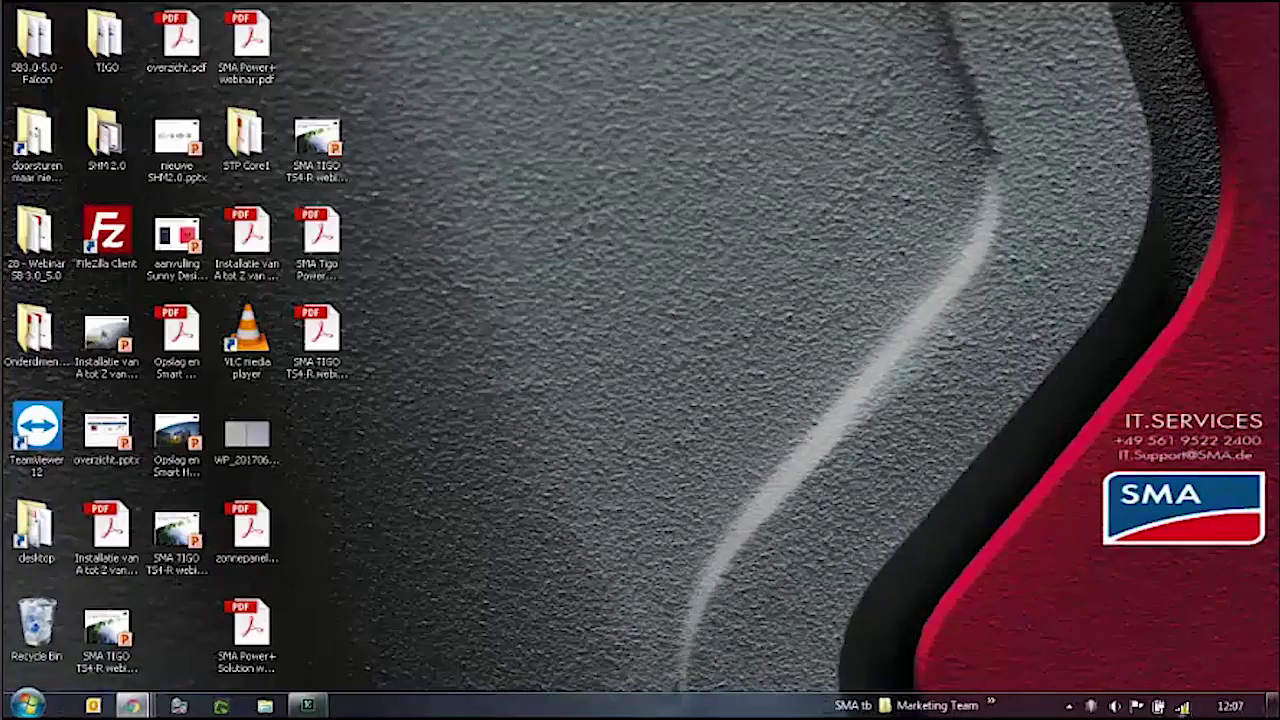
mouse_move(1184, 710)
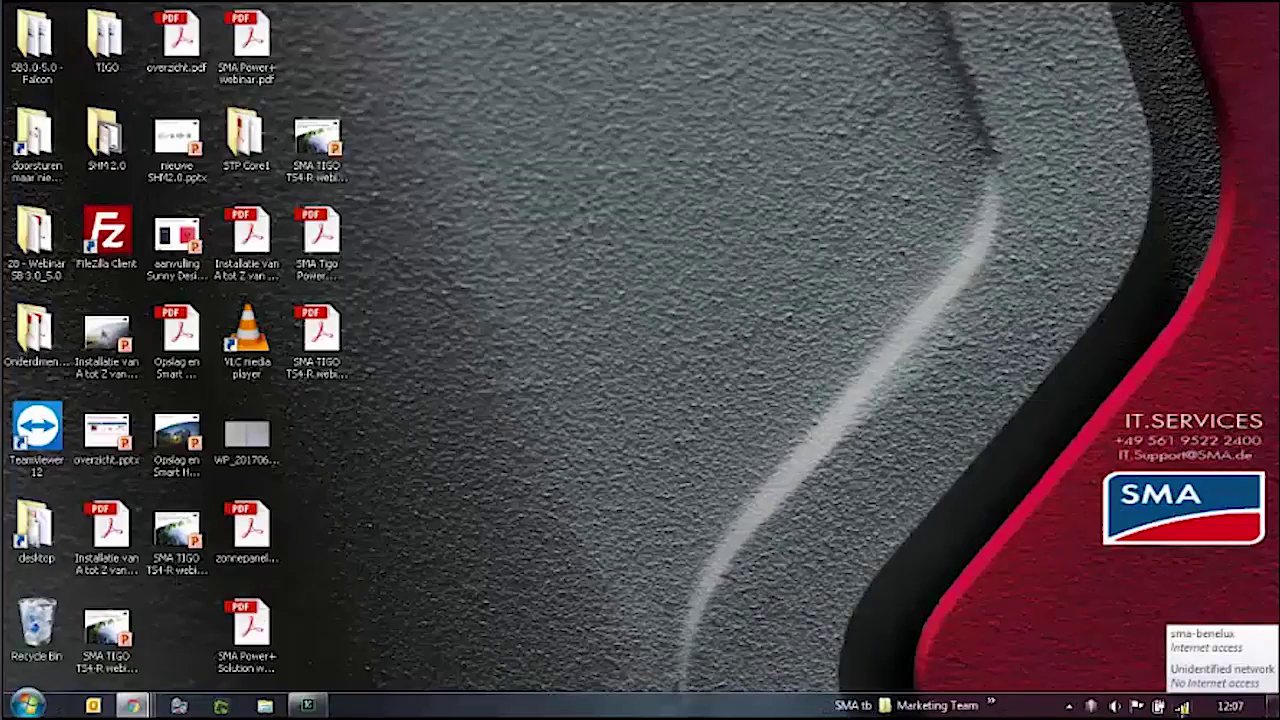
left_click(1183, 707)
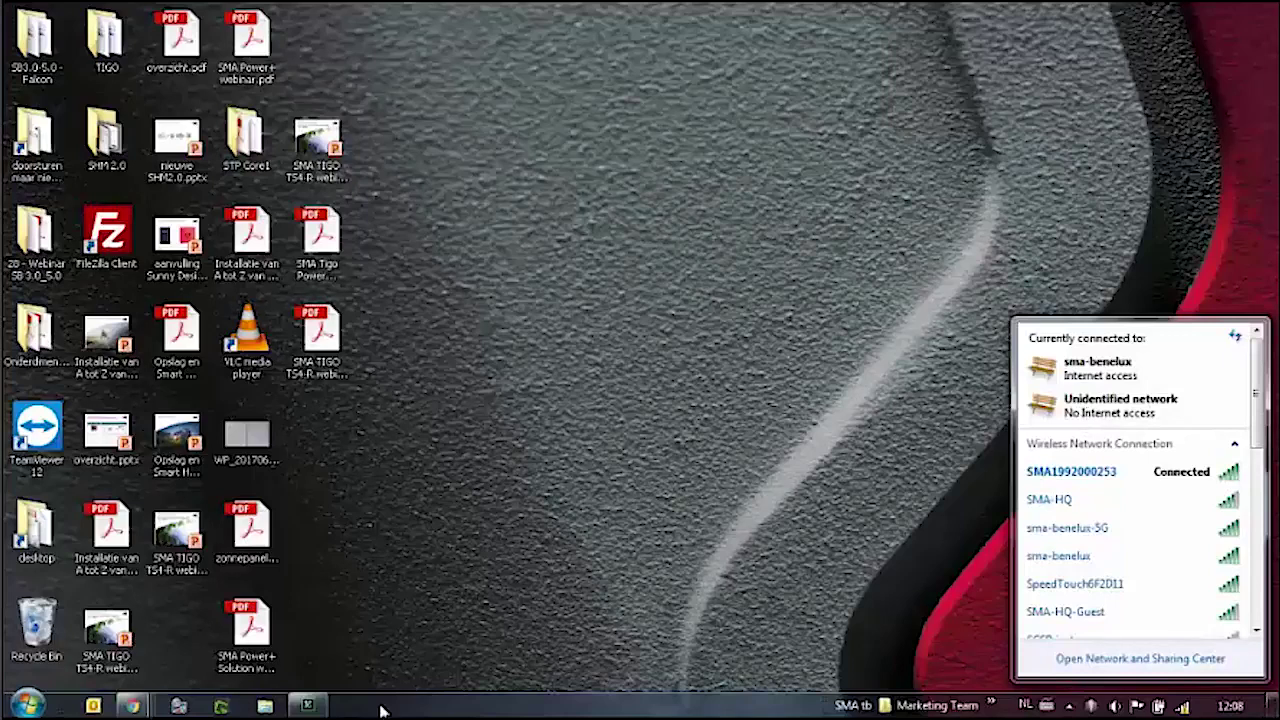
Open a new Chrome window and load the inverter login page at 192.168.12.3.
right_click(133, 706)
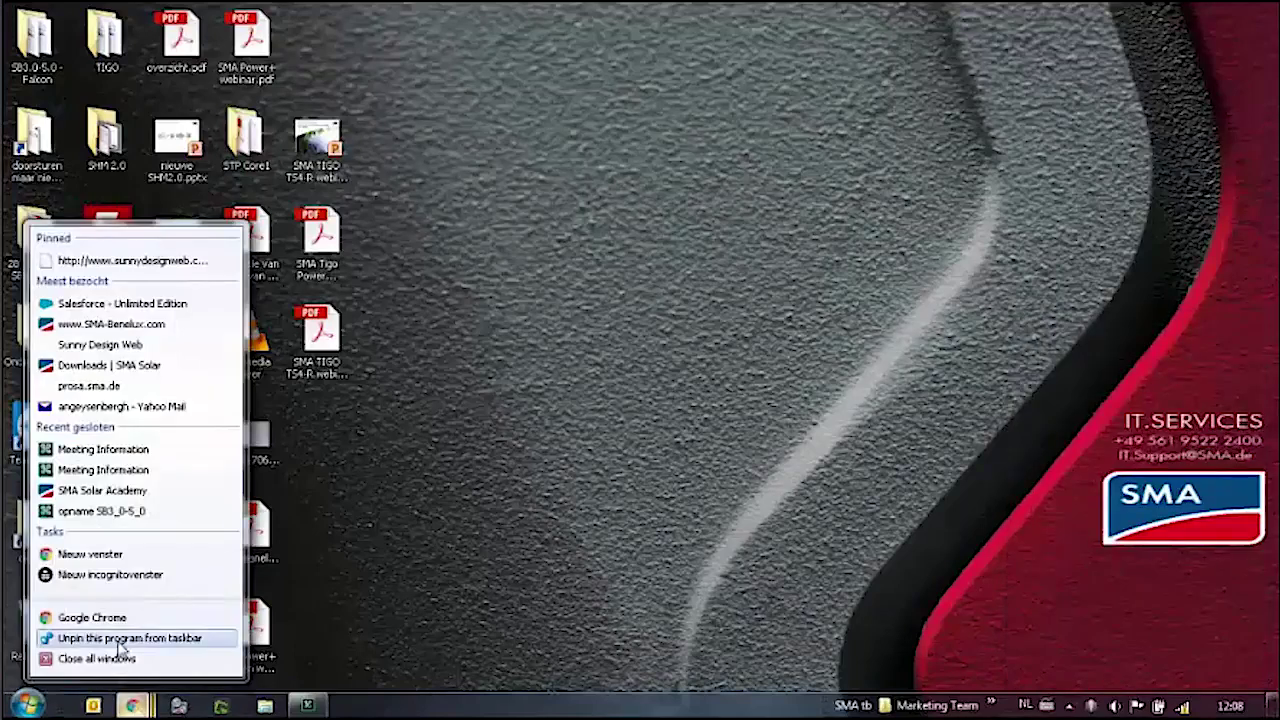
left_click(78, 555)
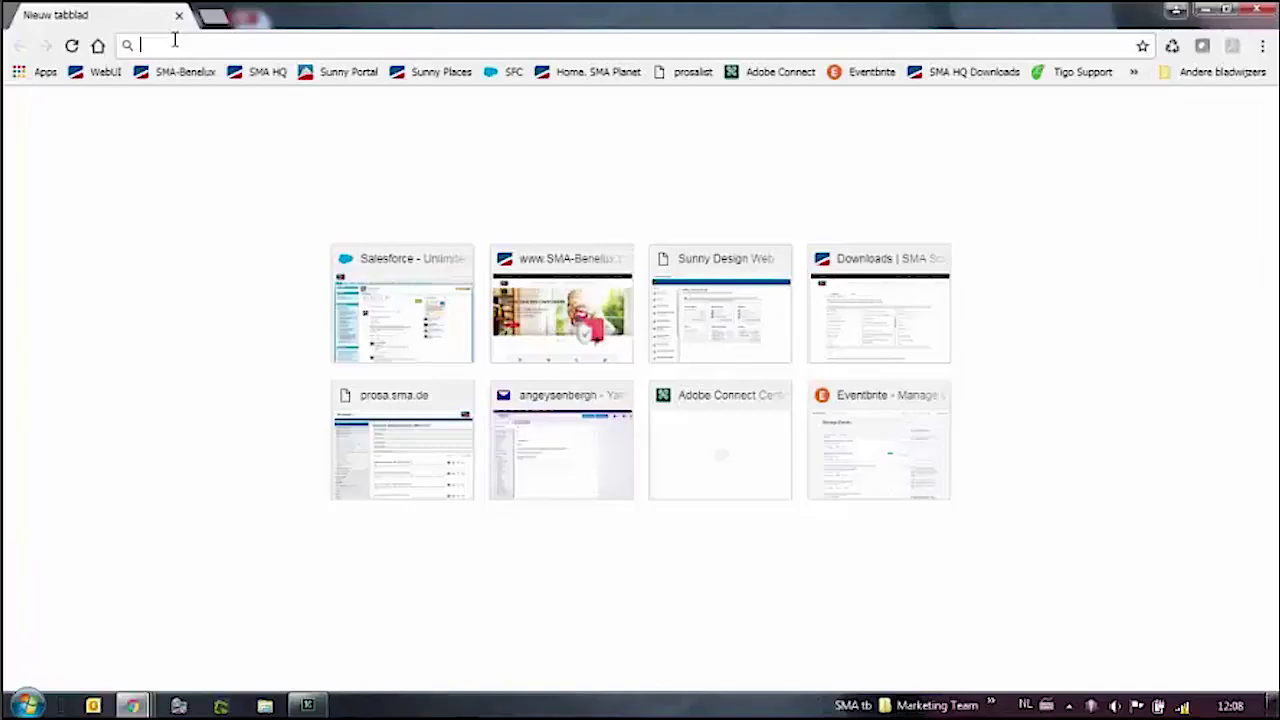
type("192")
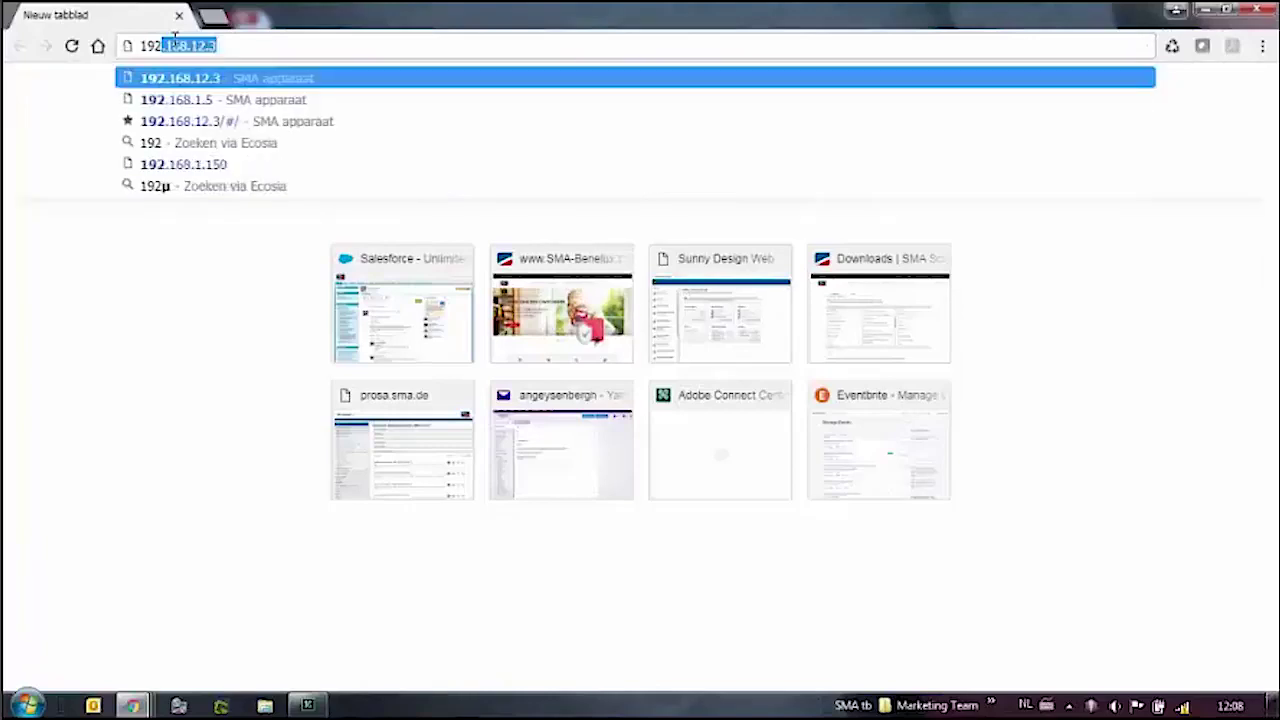
type(".16")
type("8.")
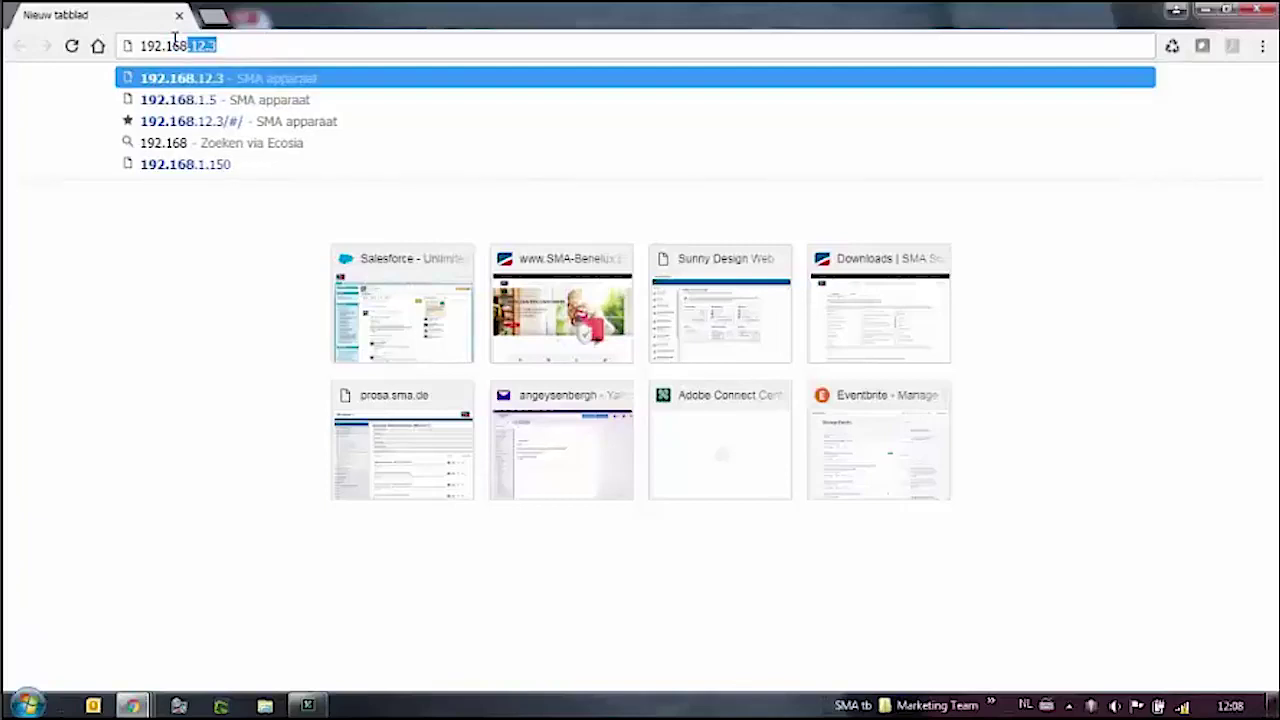
type("12.3")
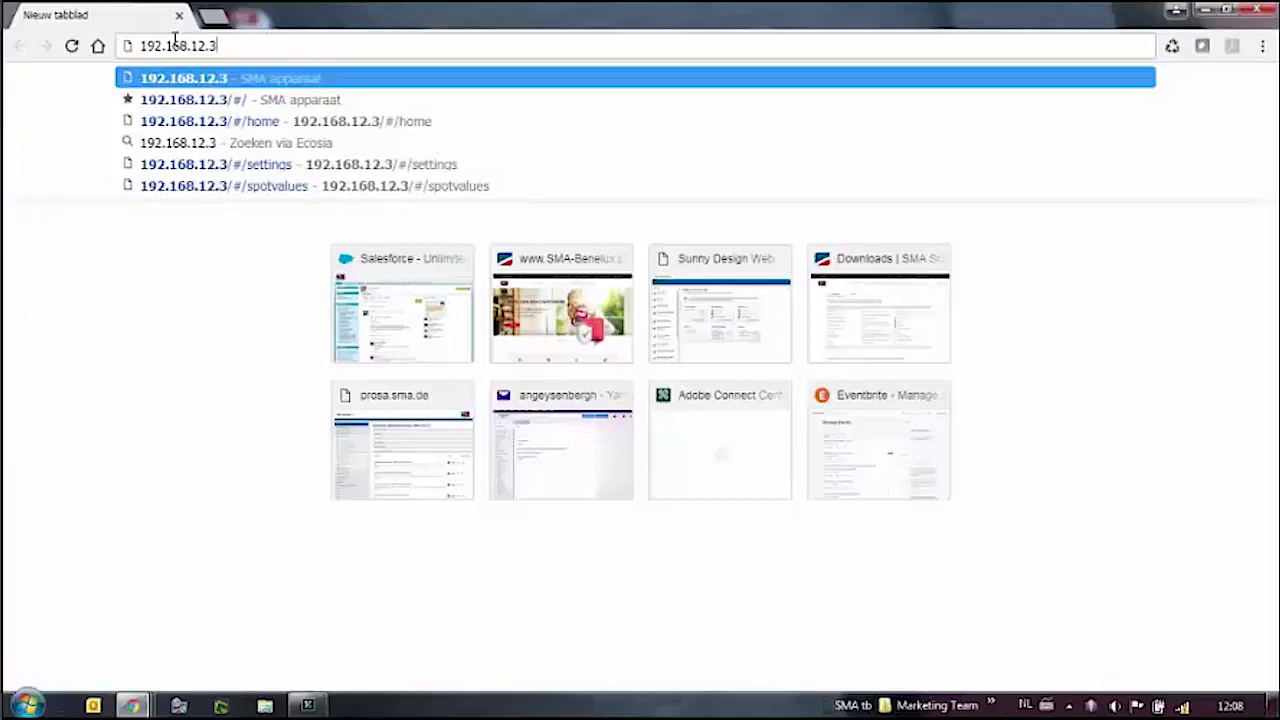
key("Return")
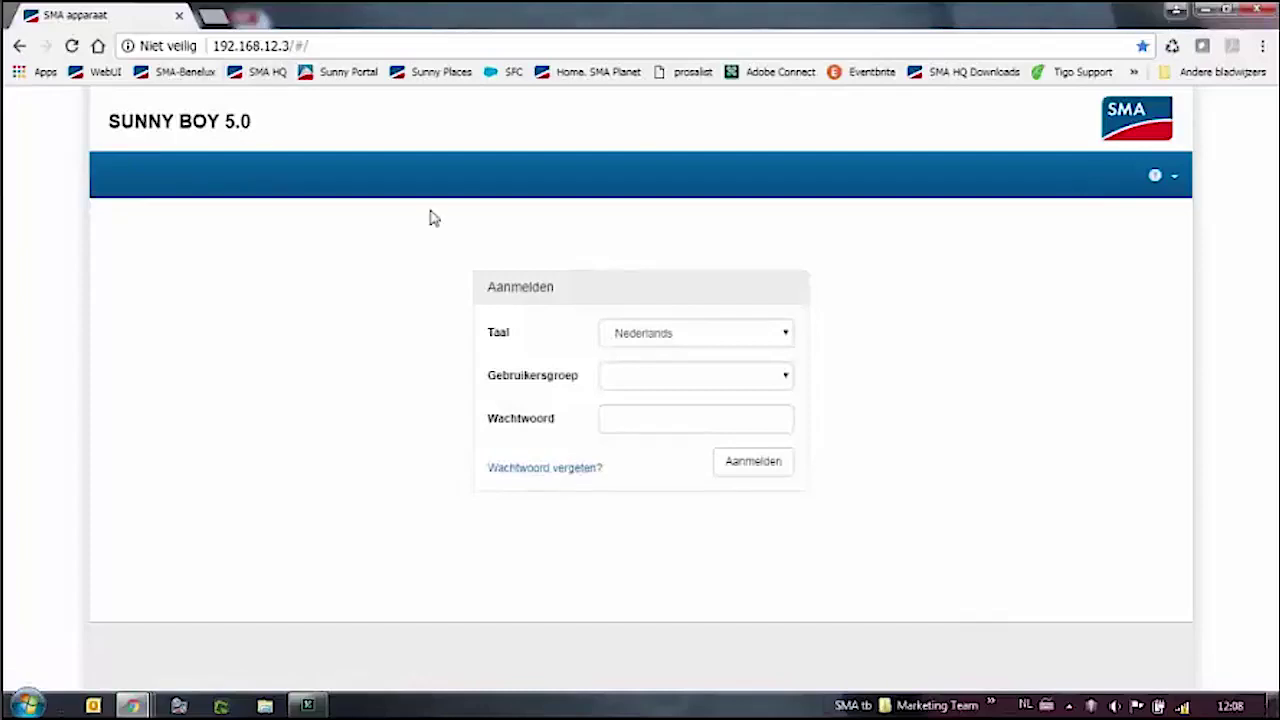
Try the Gebruiker user group on the login page and begin its new-password fields.
left_click(631, 377)
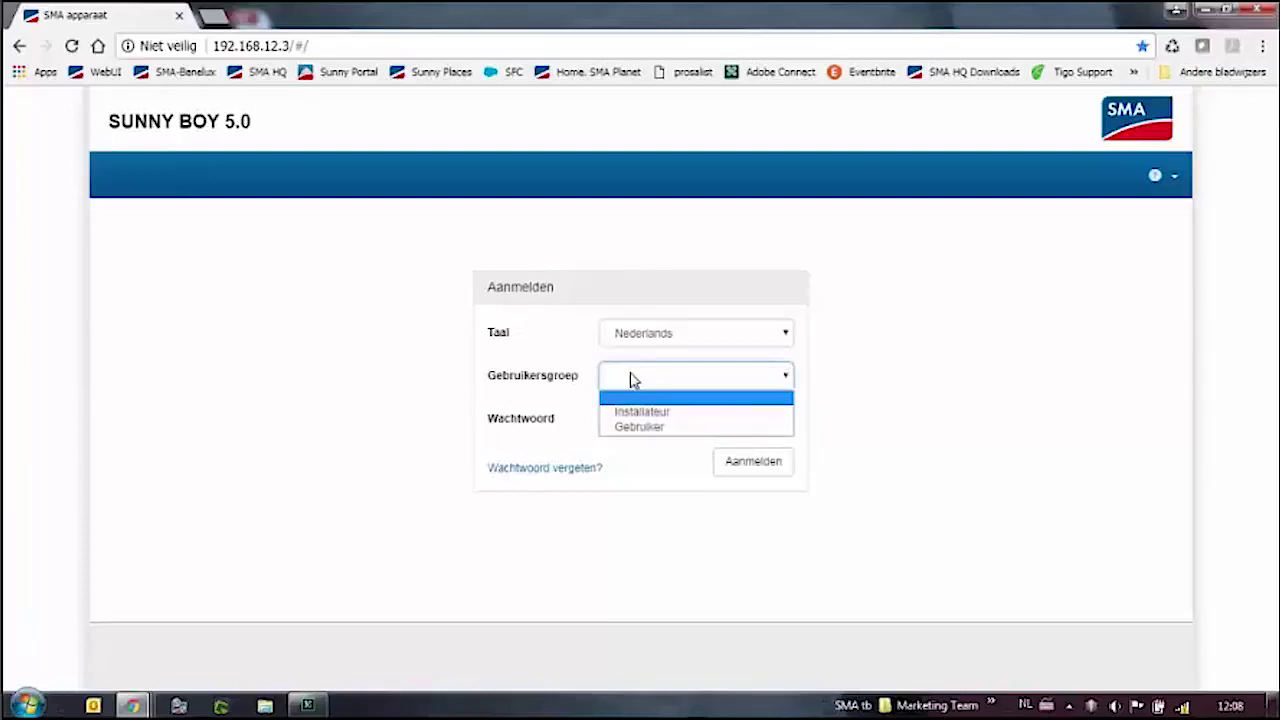
left_click(579, 383)
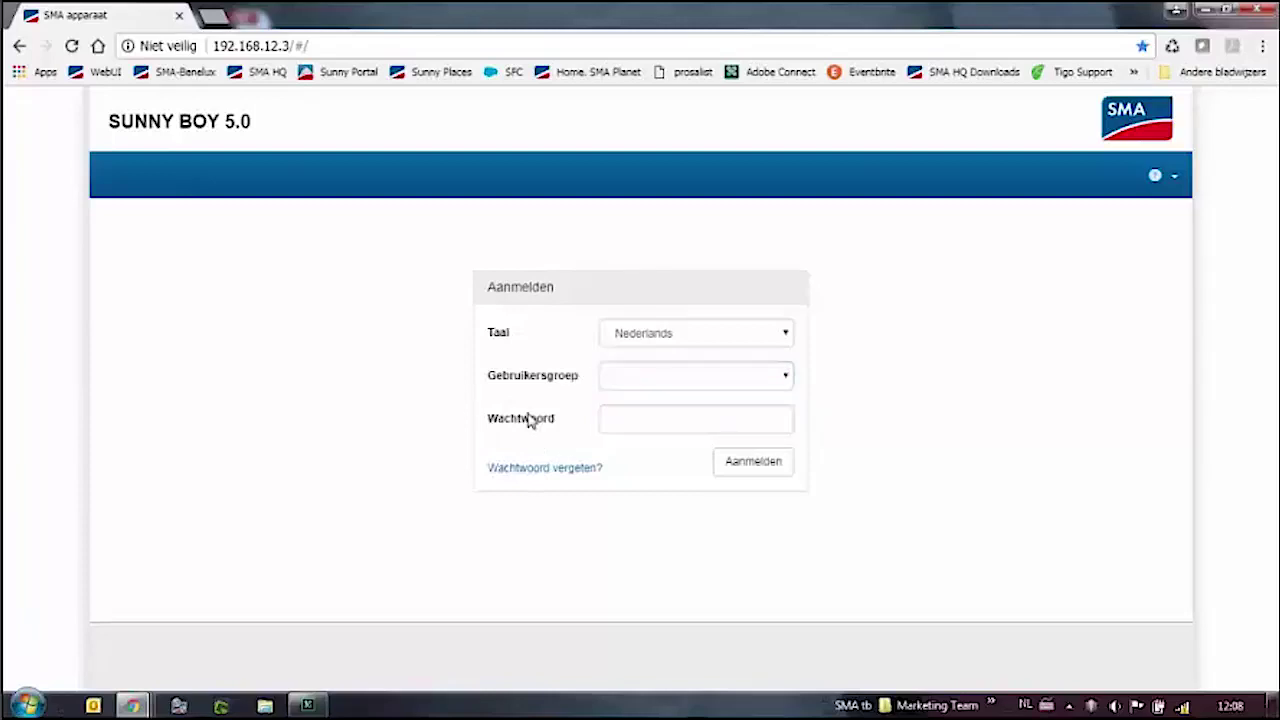
left_click(620, 386)
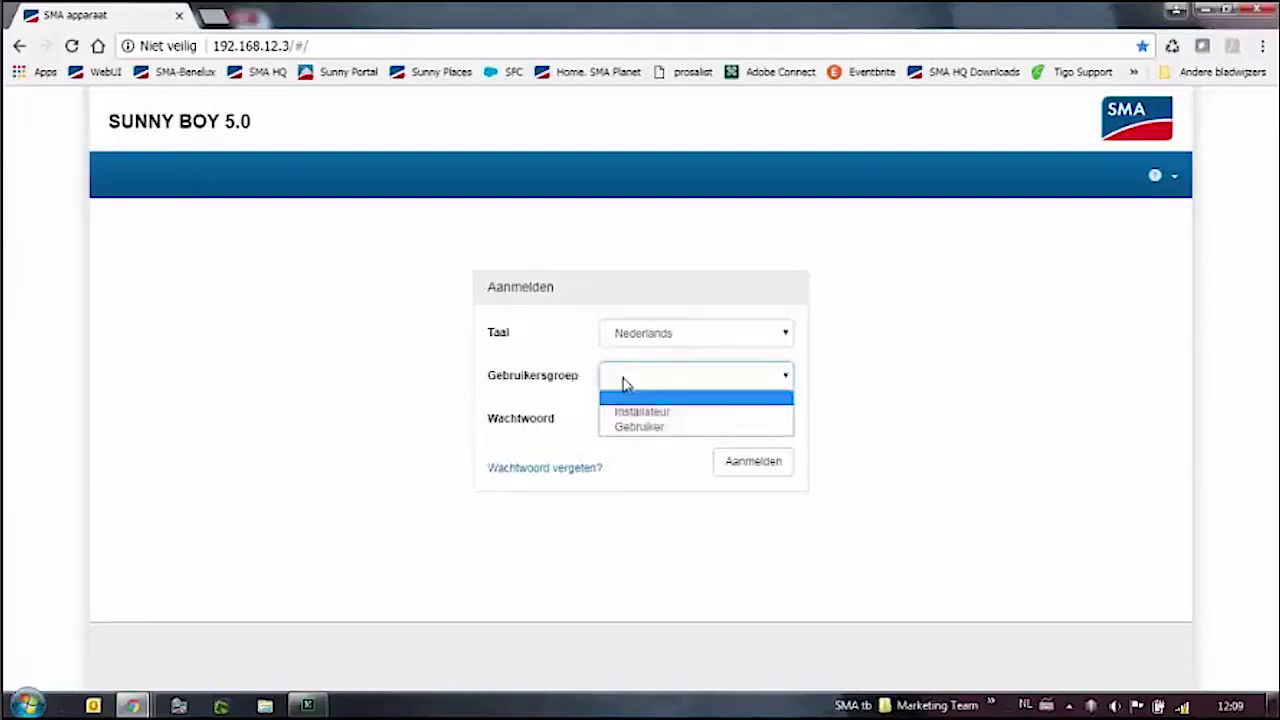
left_click(632, 430)
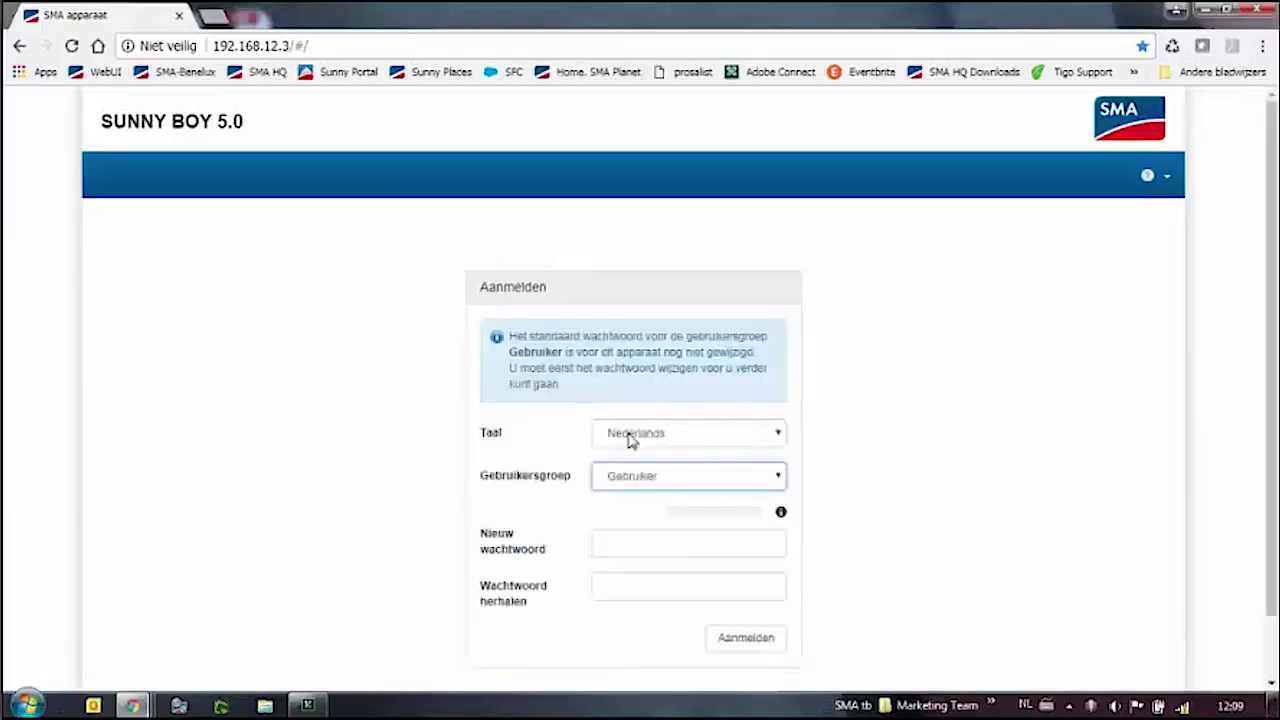
scroll(822, 392, "down", 1)
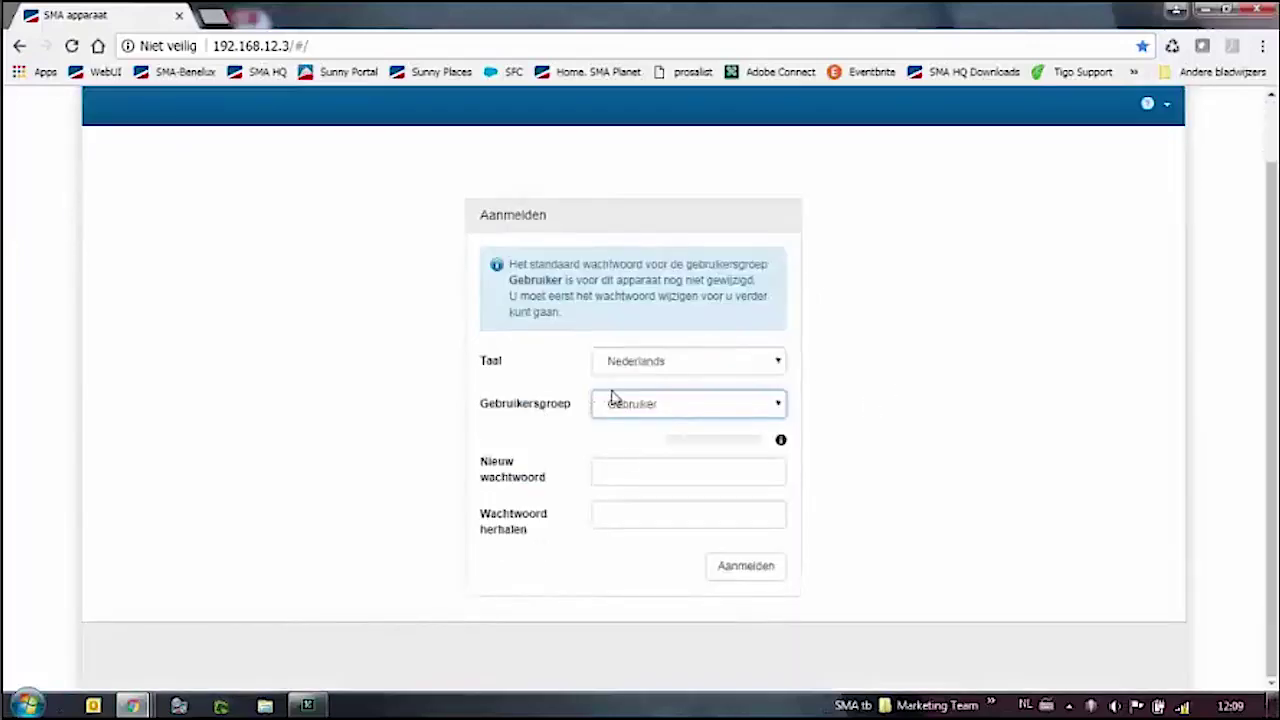
left_click(617, 468)
left_click(625, 520)
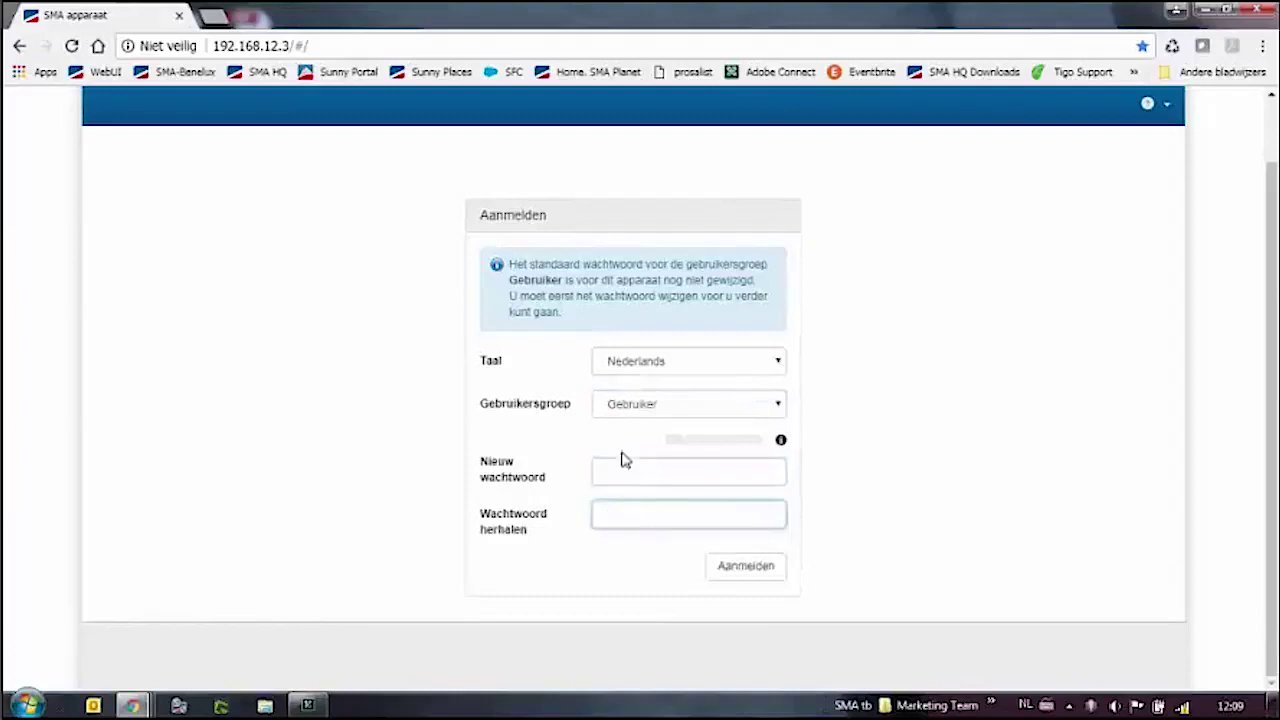
Switch the user group to Installateur and log in with the installer password.
left_click(646, 408)
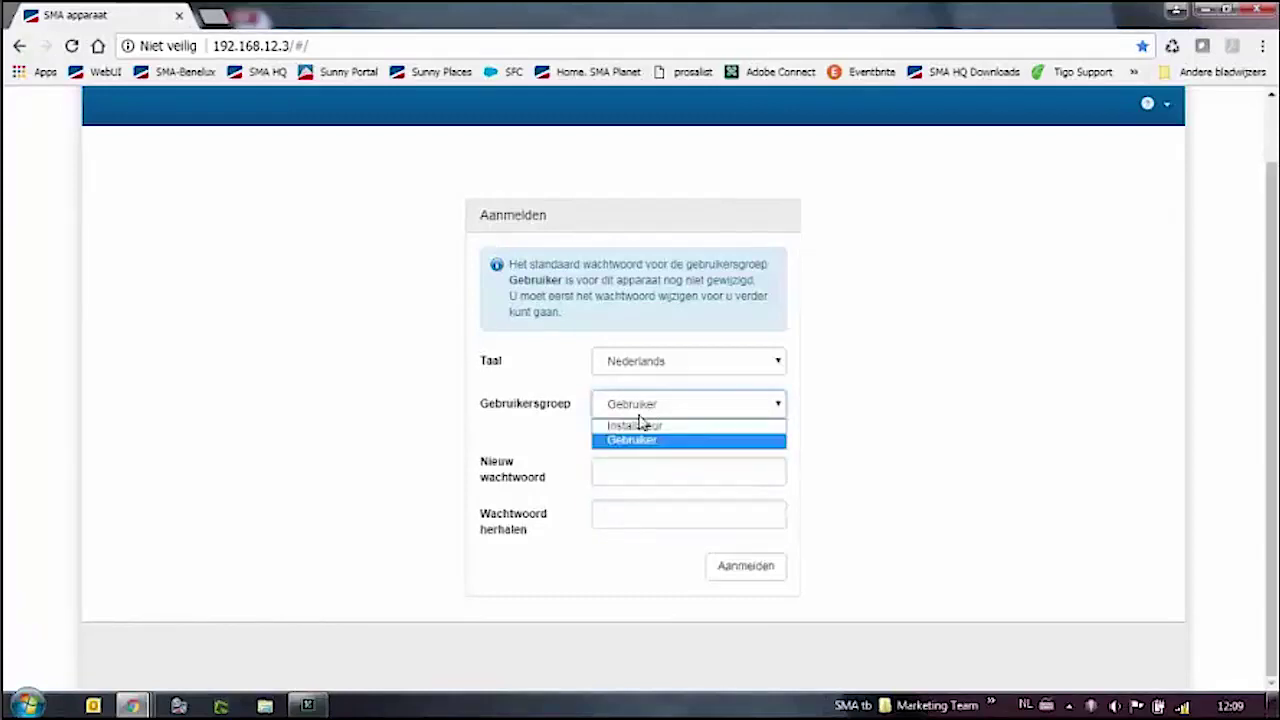
left_click(634, 426)
left_click(630, 423)
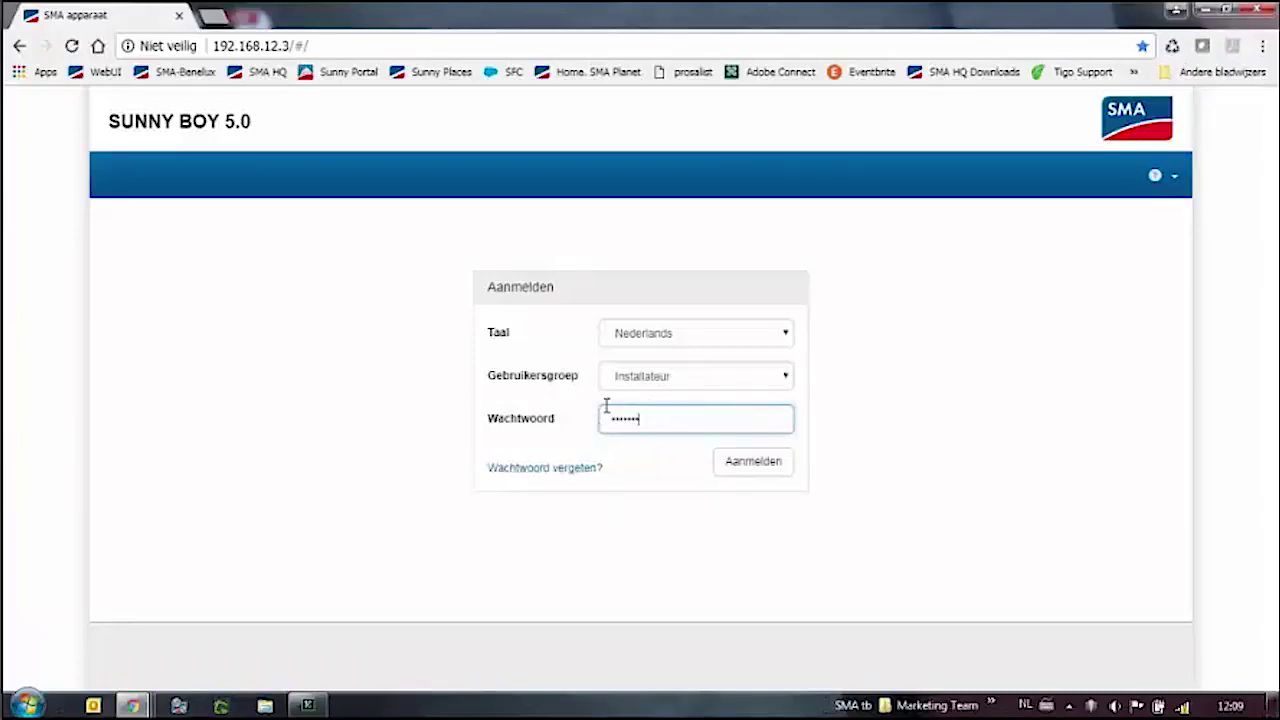
left_click(751, 472)
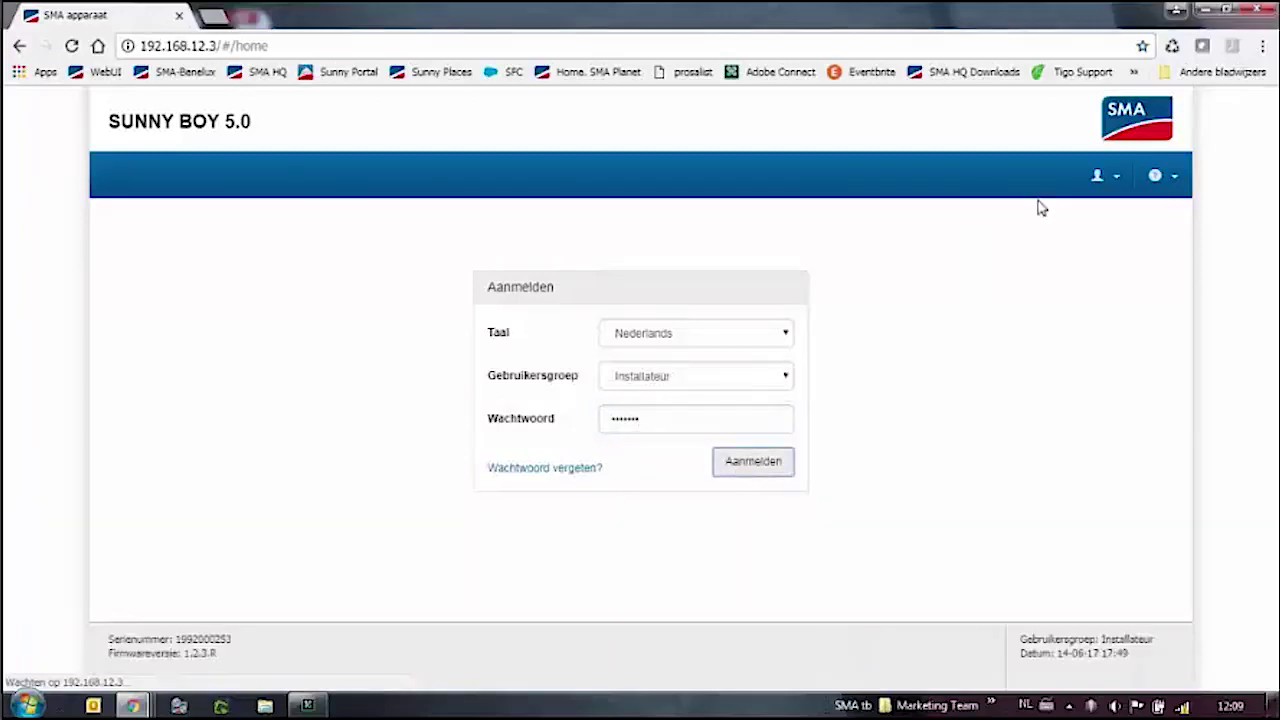
left_click(1117, 186)
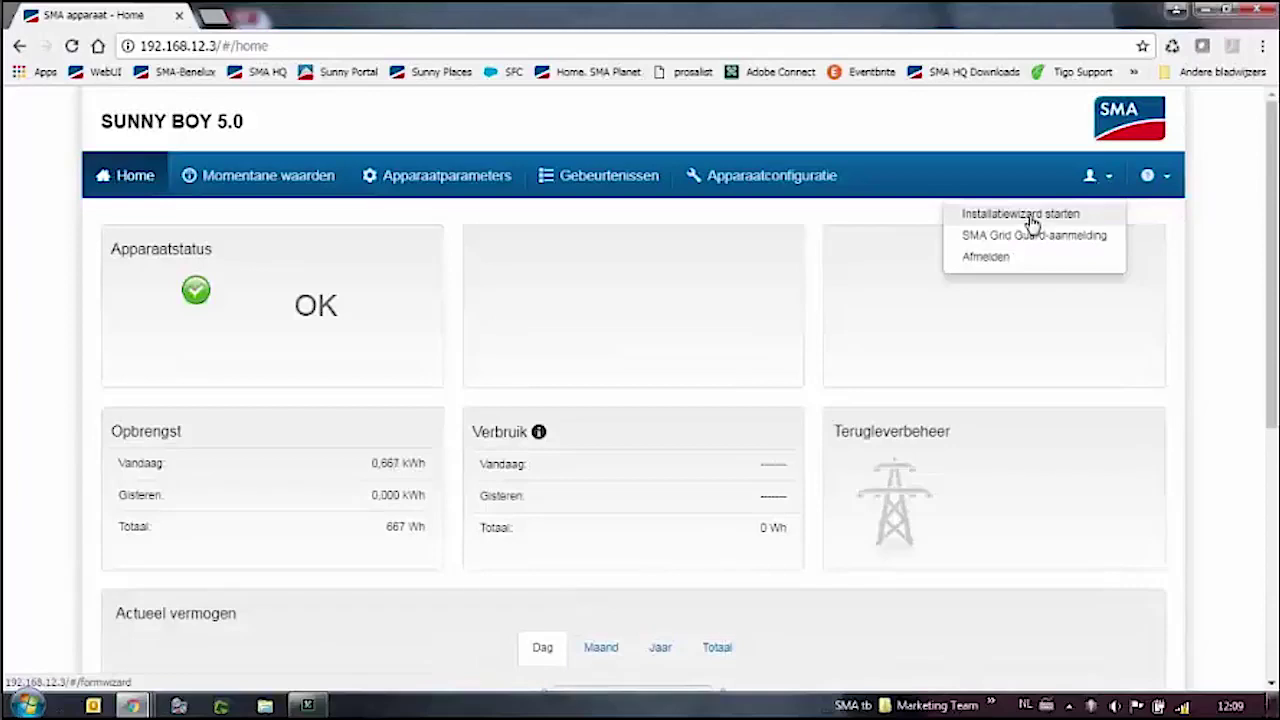
Launch the installation wizard in guided configuration mode and show the WLAN network list.
left_click(1033, 225)
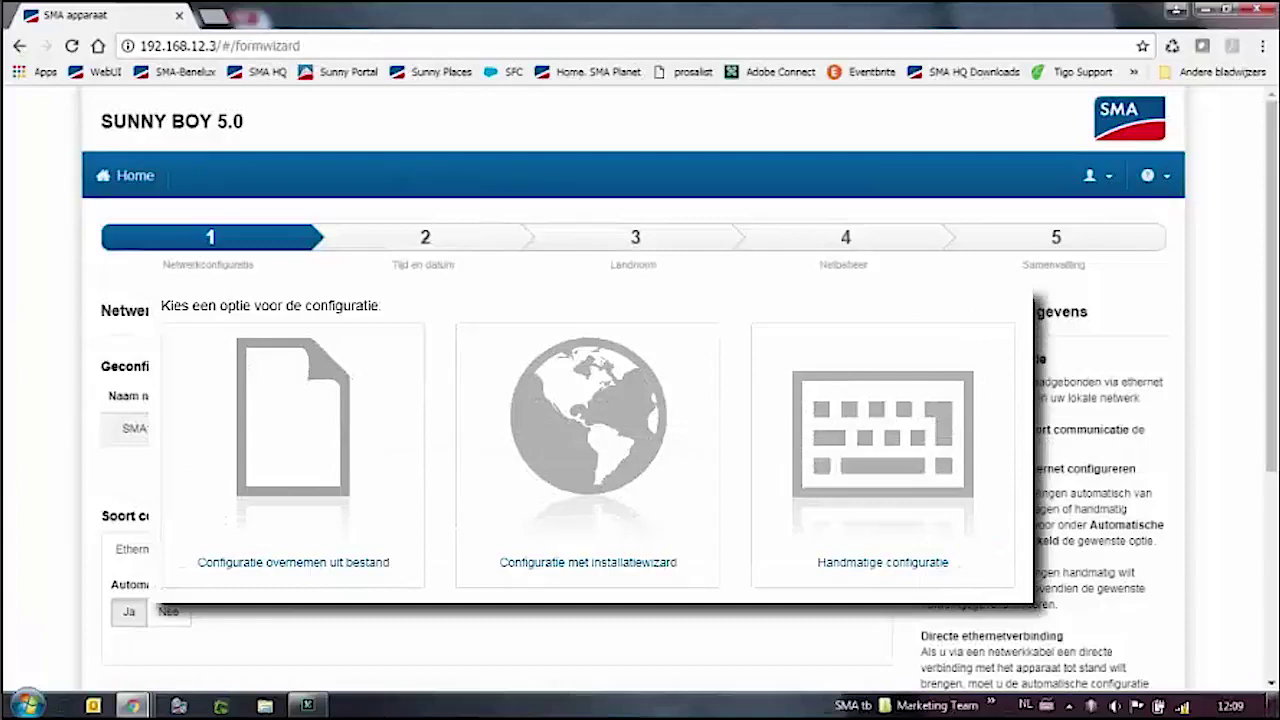
left_click(620, 515)
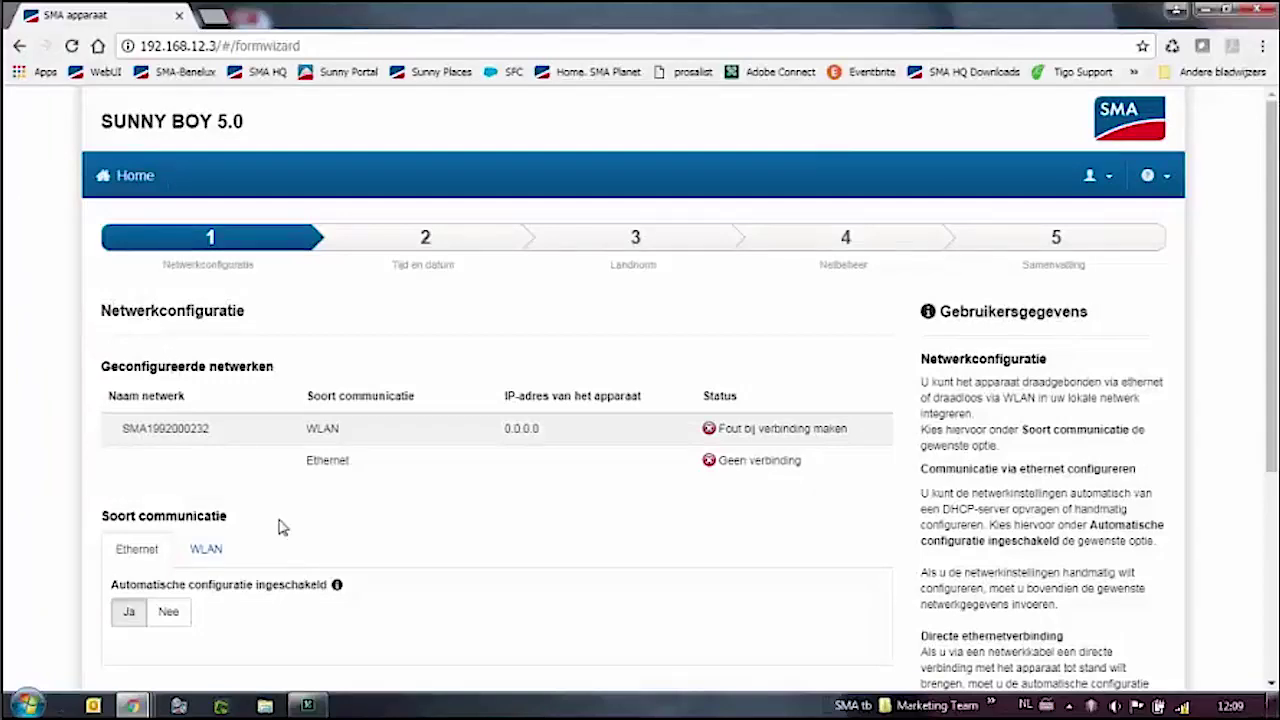
scroll(318, 558, "down", 3)
scroll(318, 558, "down", 3)
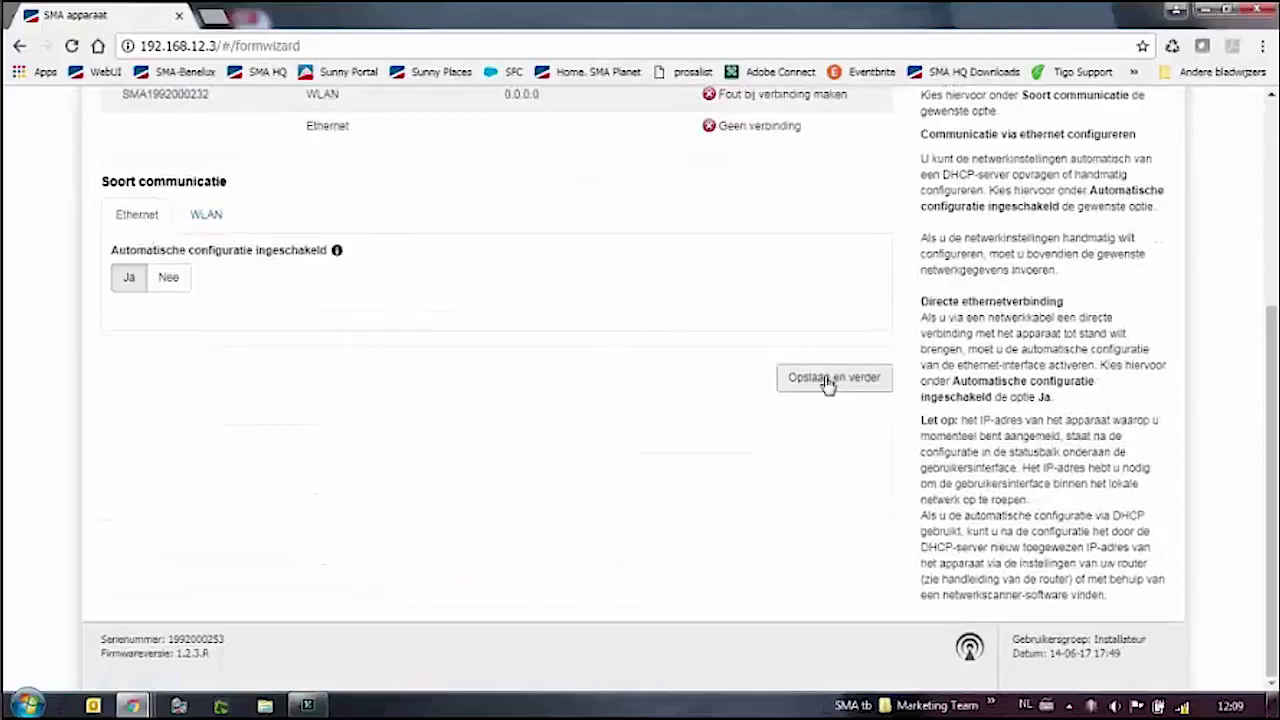
left_click(207, 221)
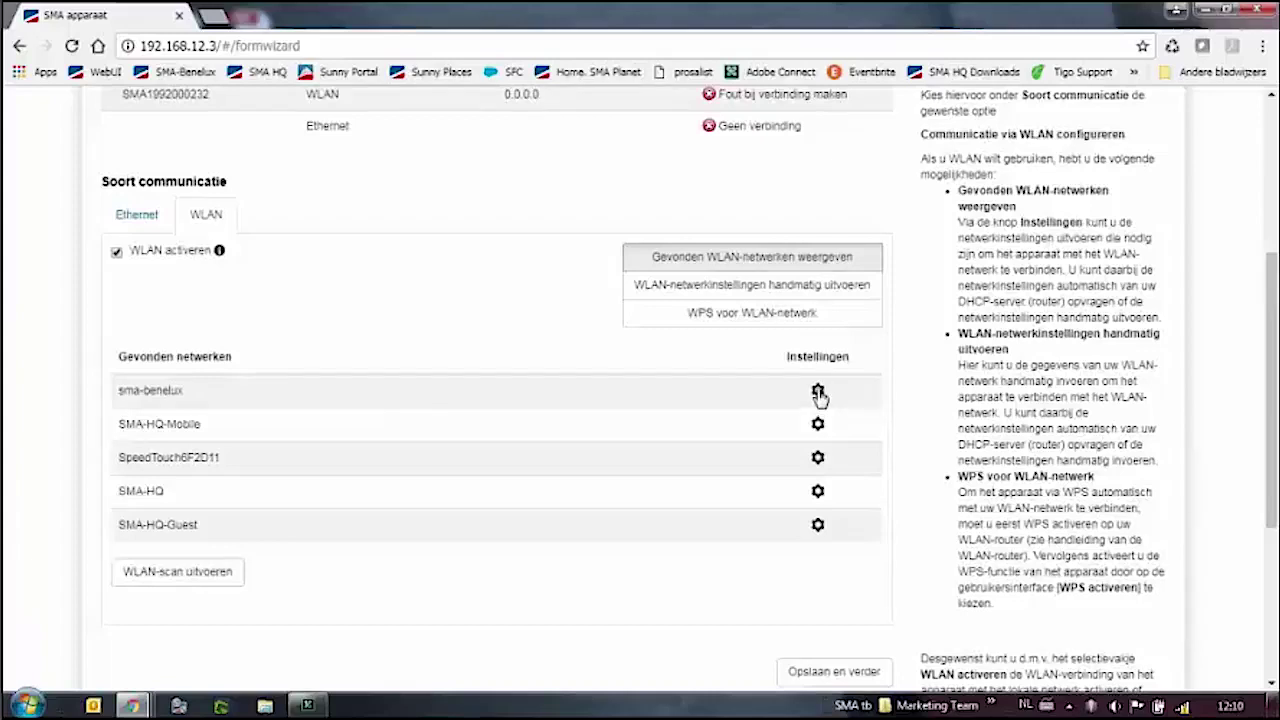
Enter the sma-benelux Wi-Fi password in its WLAN settings and connect the inverter.
left_click(818, 392)
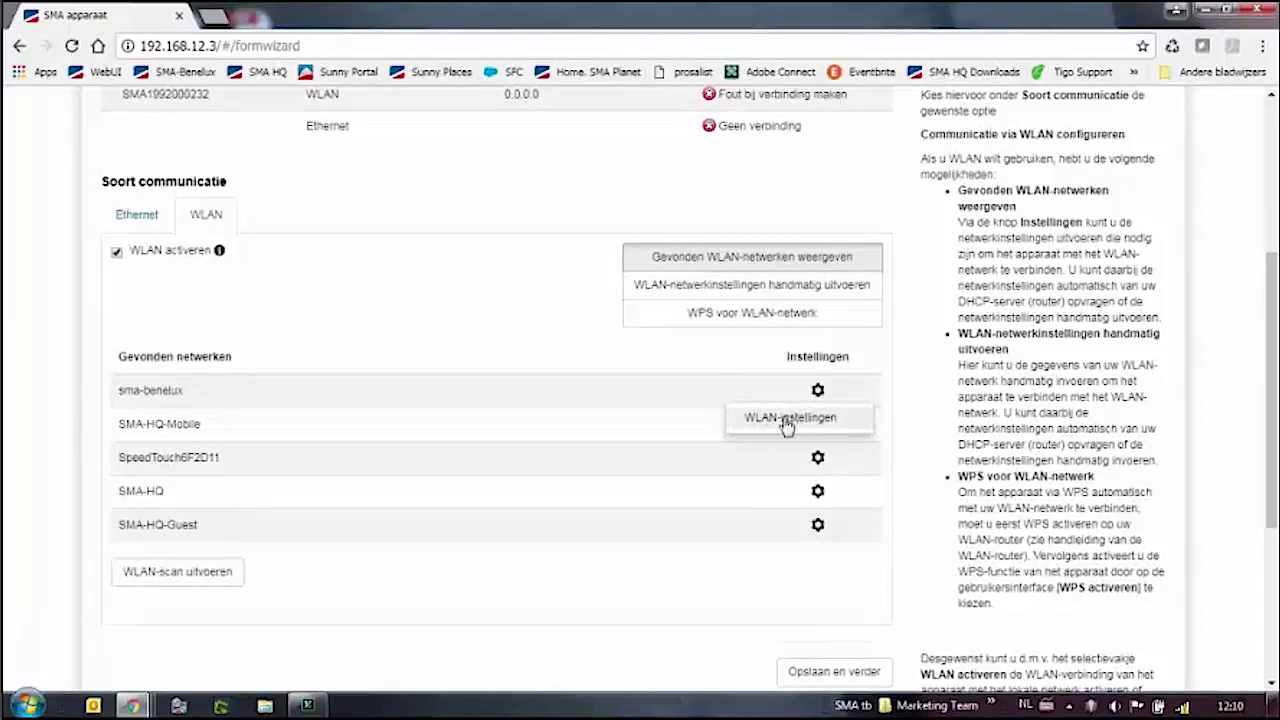
left_click(787, 421)
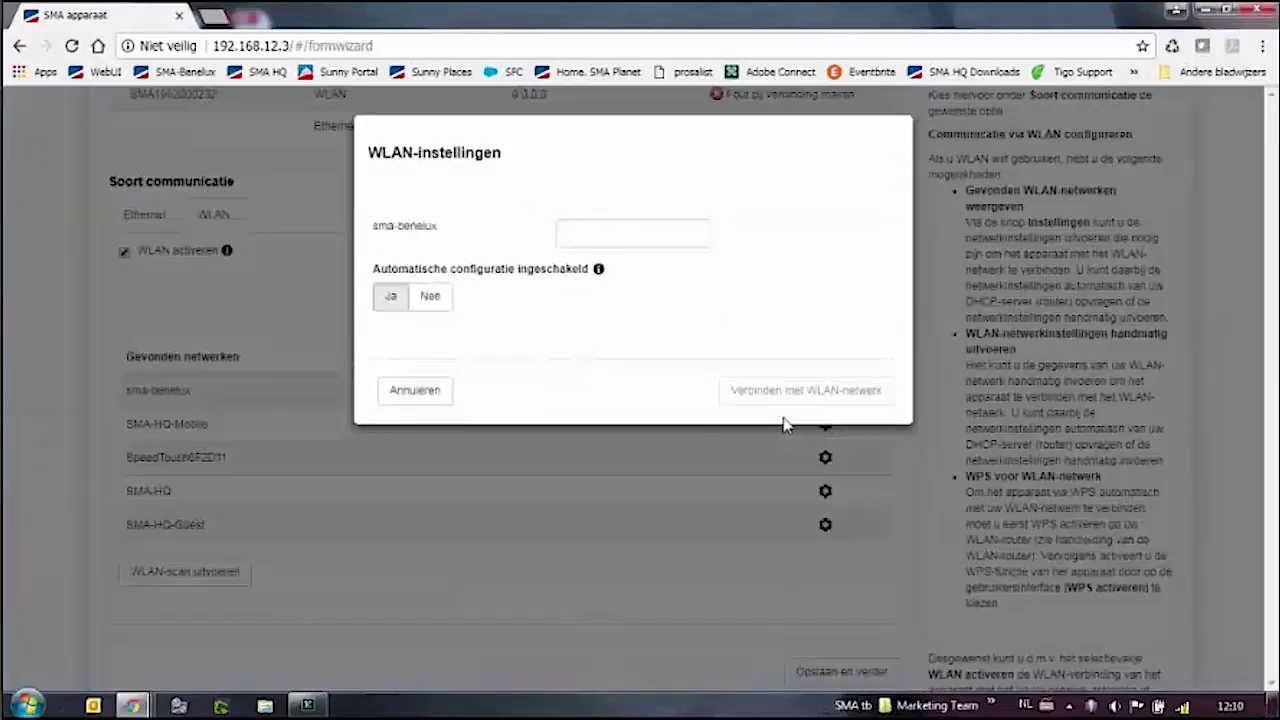
left_click(606, 236)
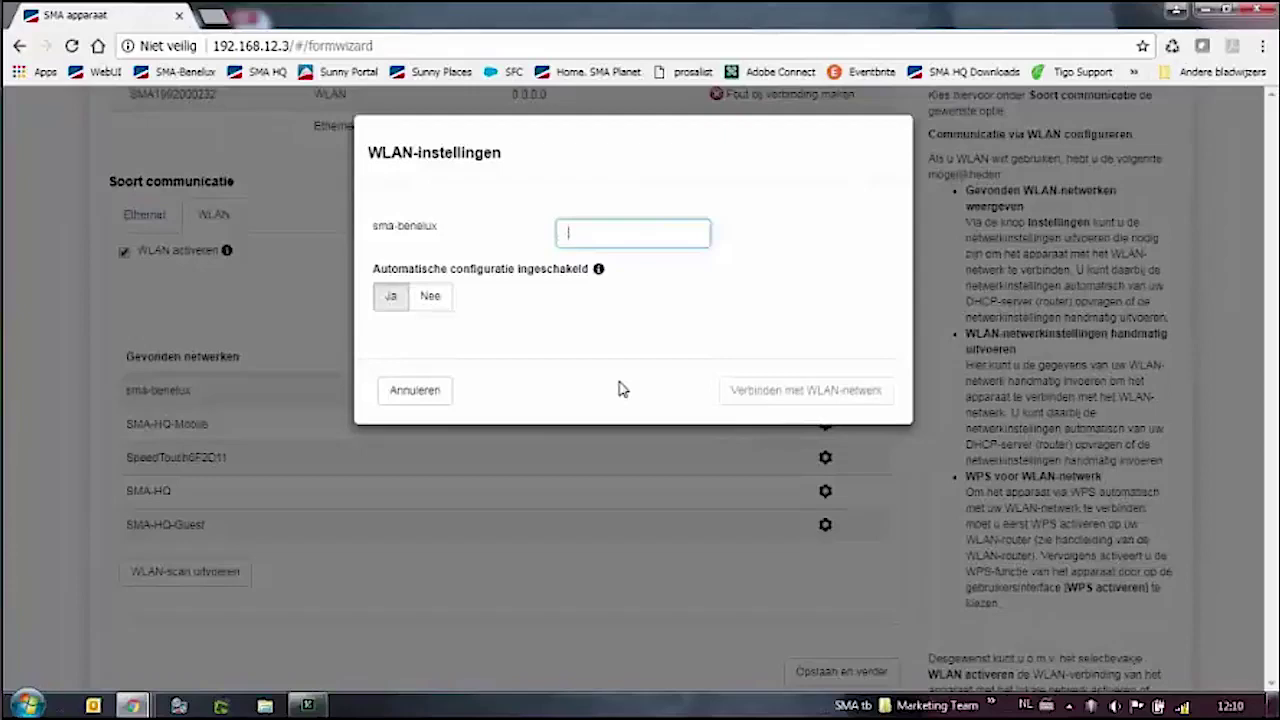
type("•••••••")
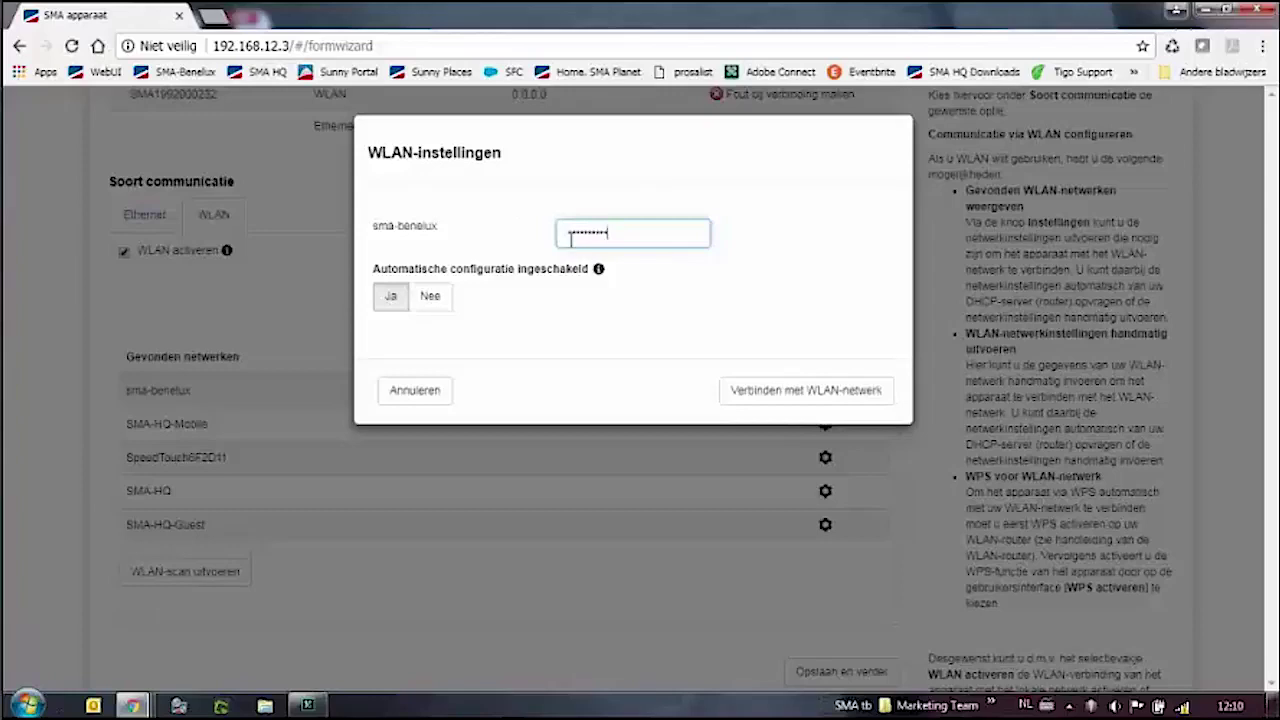
left_click(763, 398)
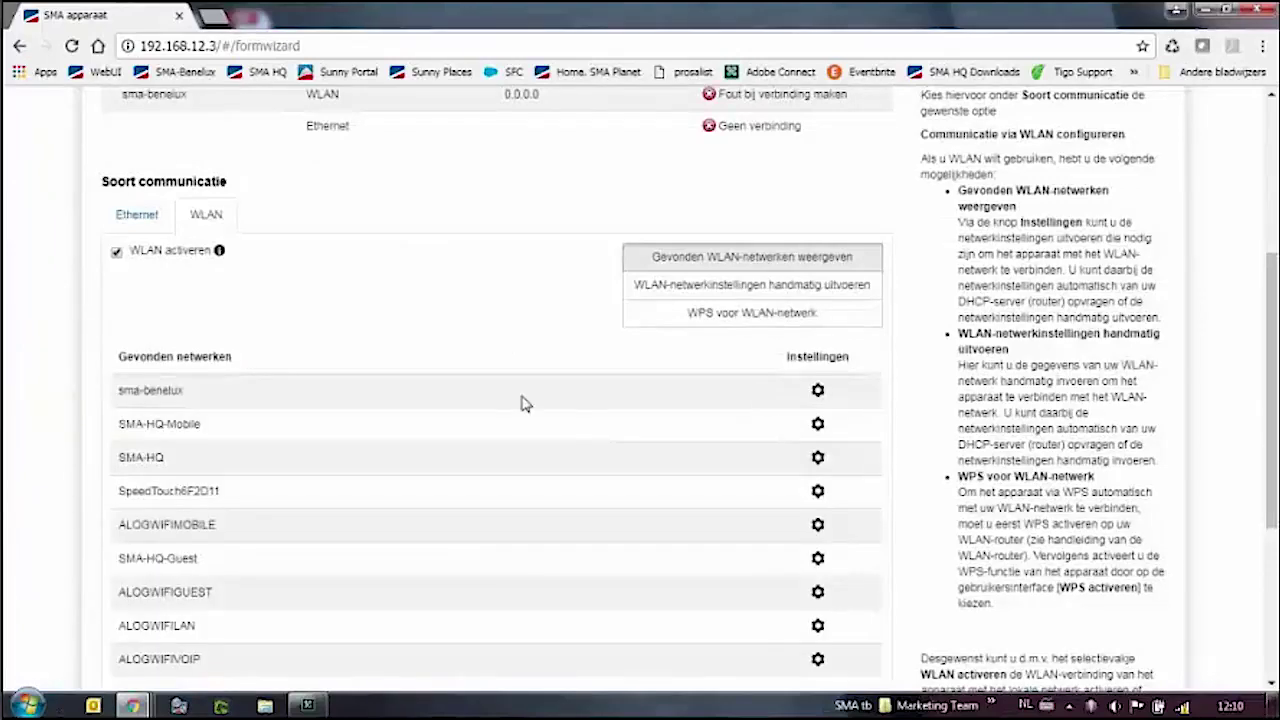
Save the network settings with Opslaan en verder to reach step 2, Tijd en datum.
scroll(520, 403, "up", 3)
scroll(521, 397, "down", 7)
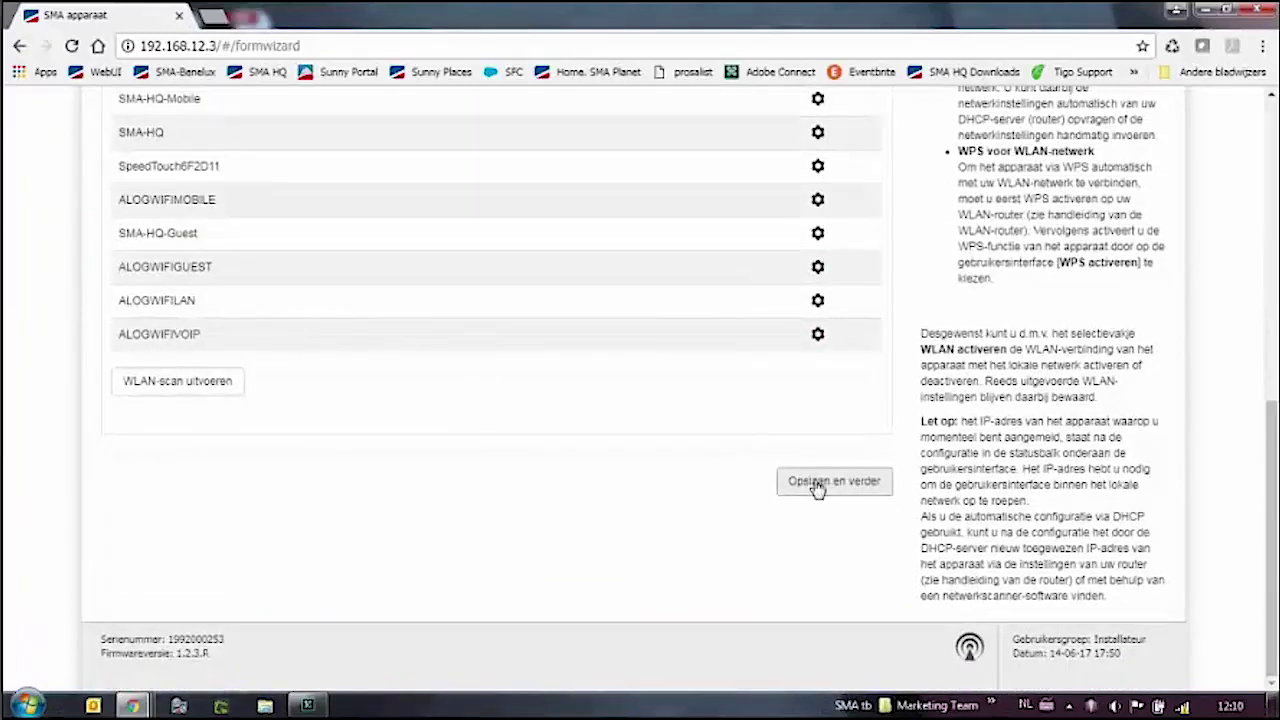
left_click(818, 484)
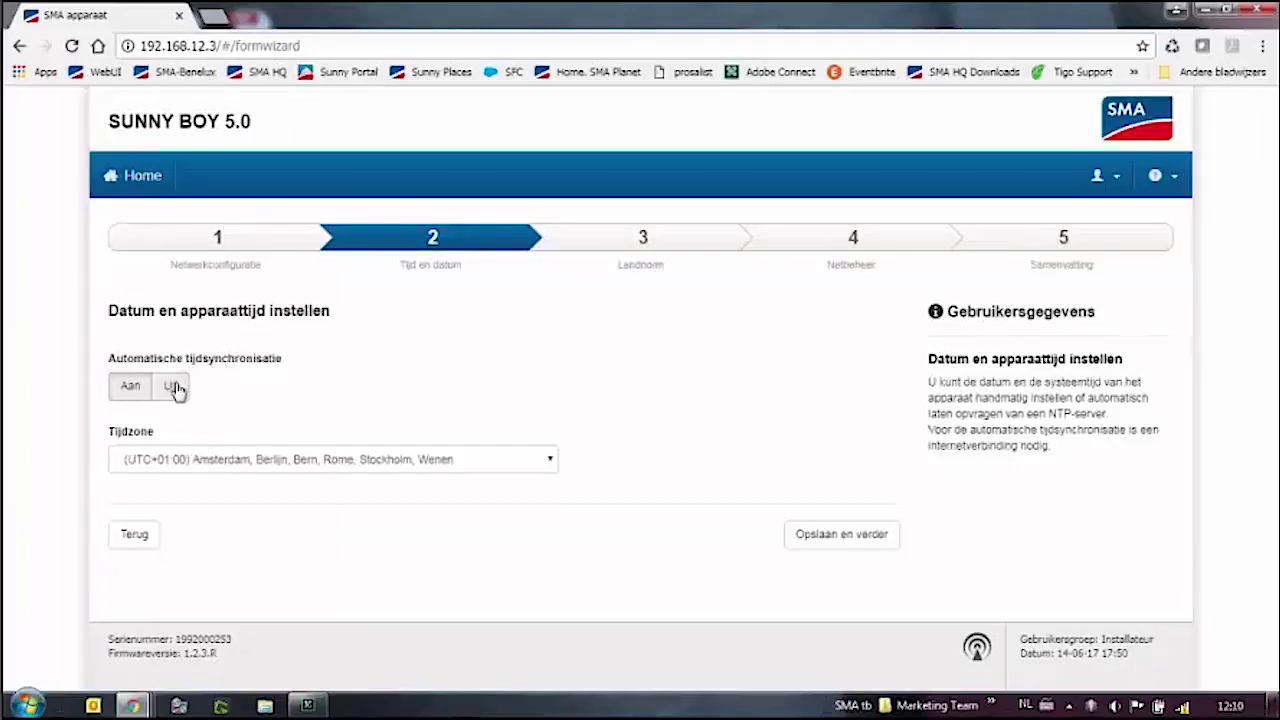
Keep automatic time sync on, pick time zone (UTC+01:00) Brussel, Kopenhagen, Madrid, Parijs, and save.
left_click(175, 390)
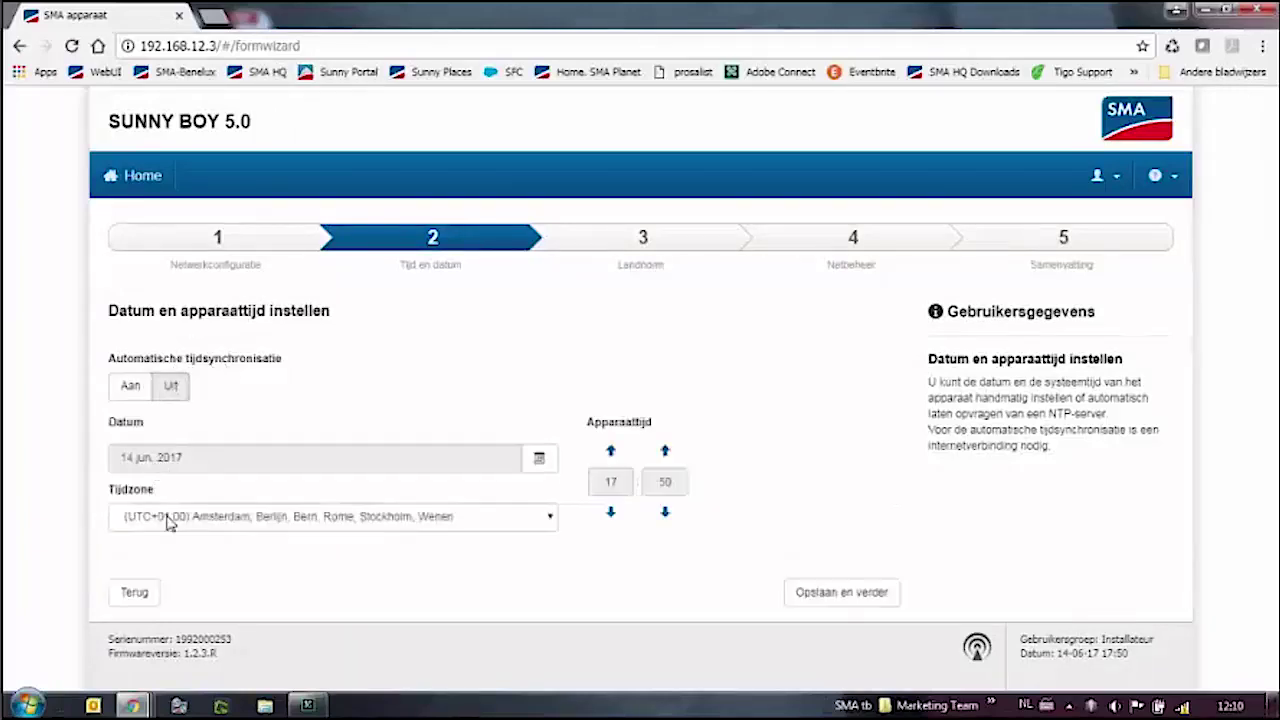
left_click(126, 390)
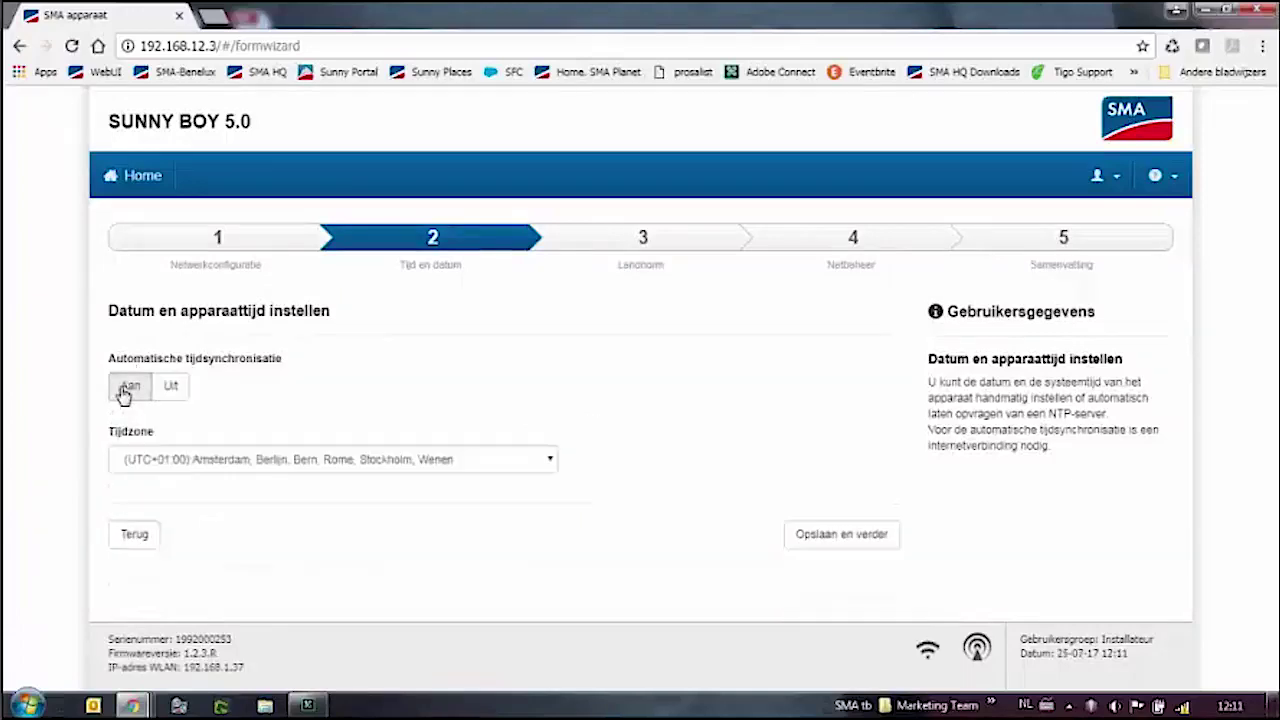
left_click(225, 468)
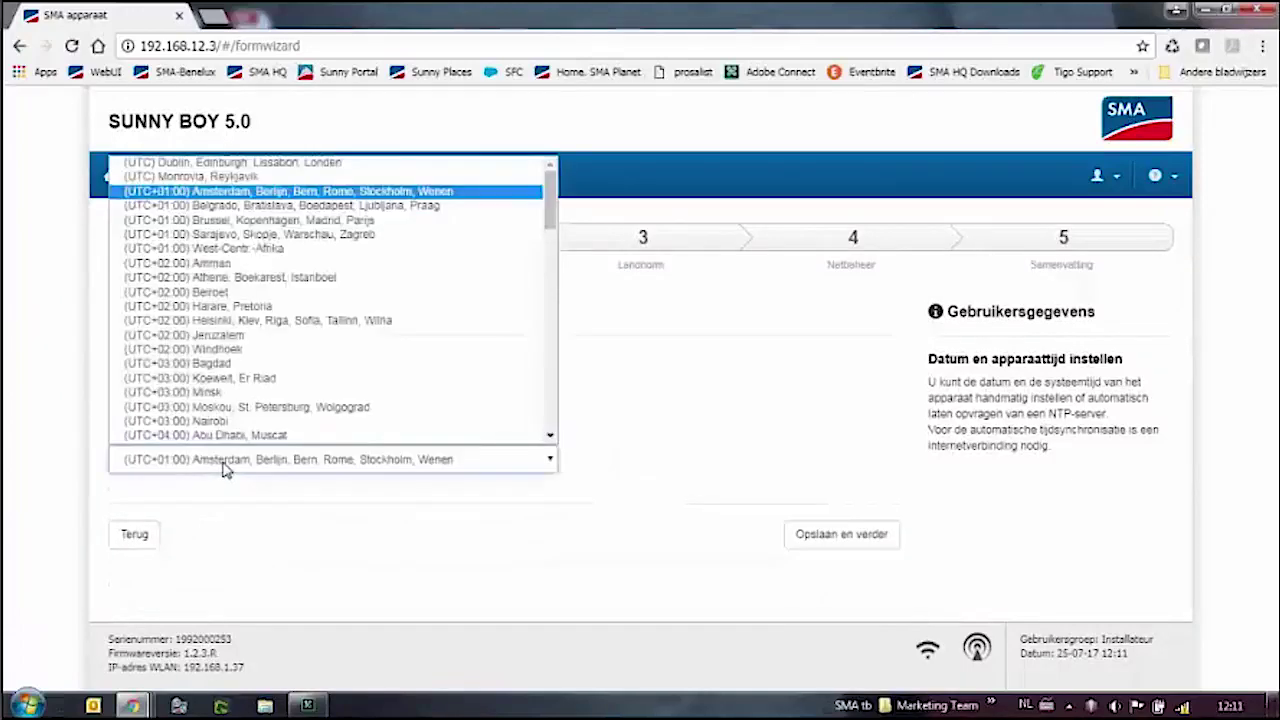
left_click(217, 216)
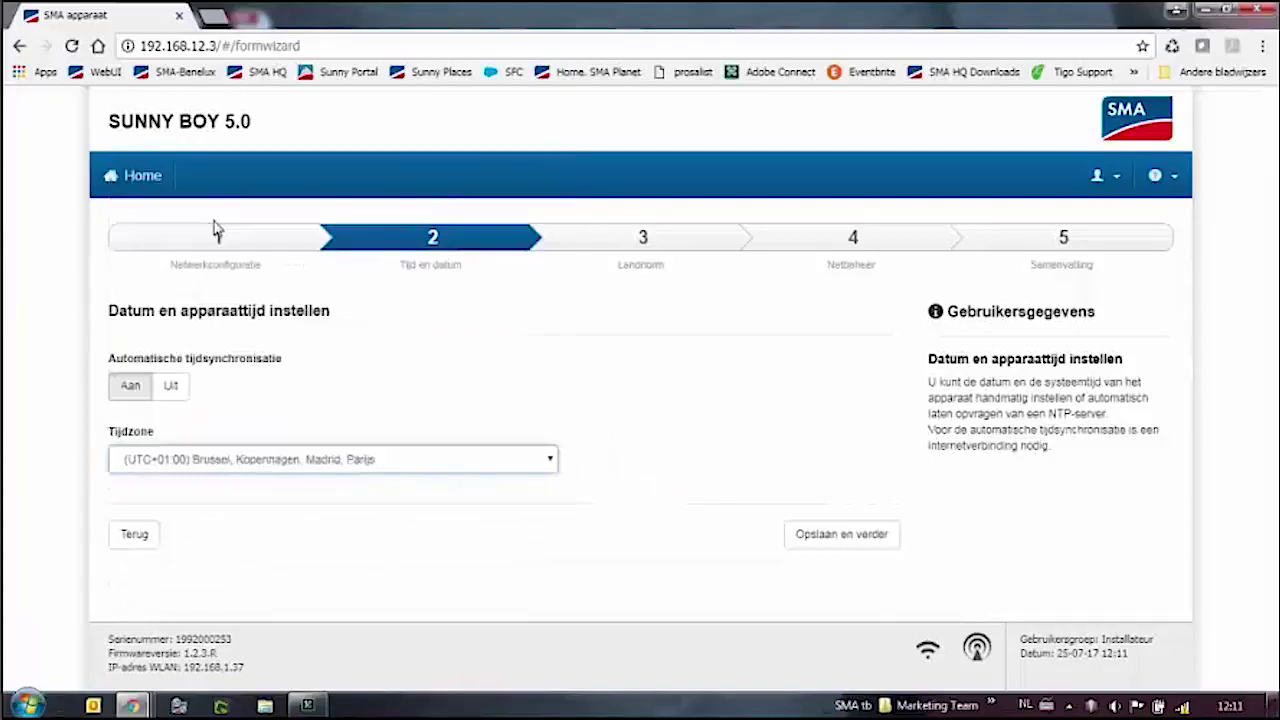
left_click(822, 540)
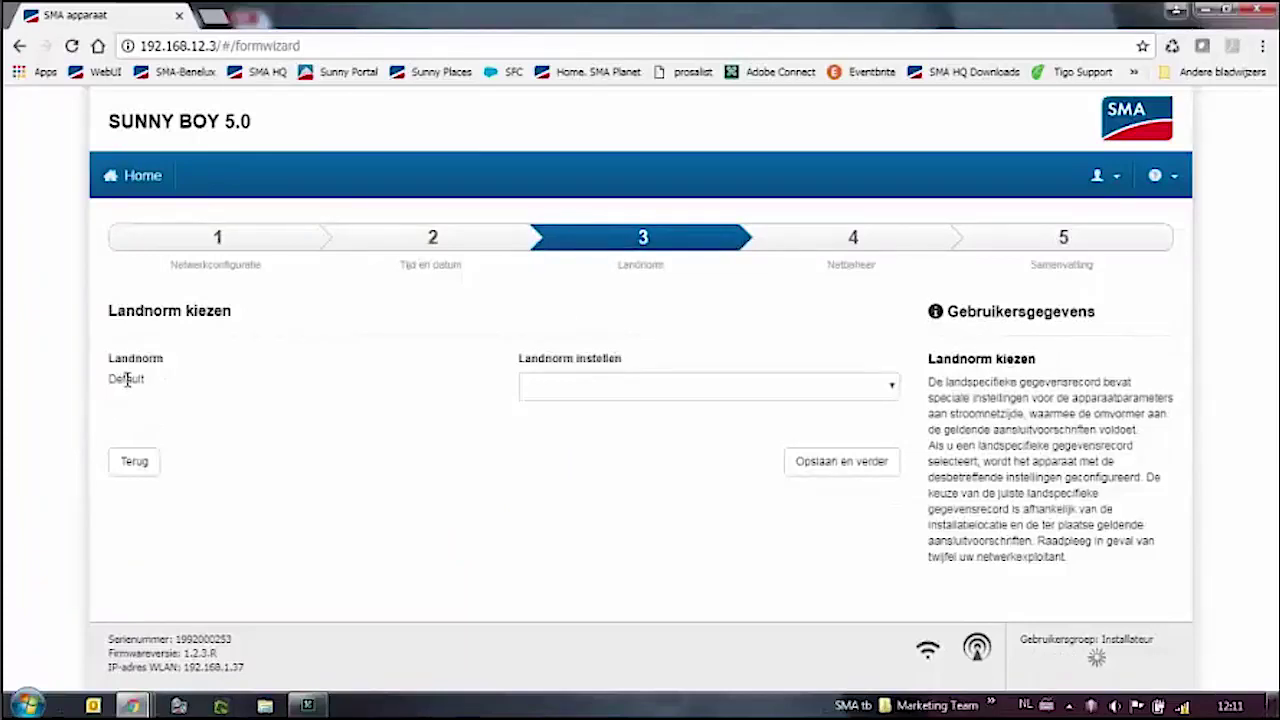
Select the C10/11/2012 country standard and save to reach the grid management step.
left_click(650, 394)
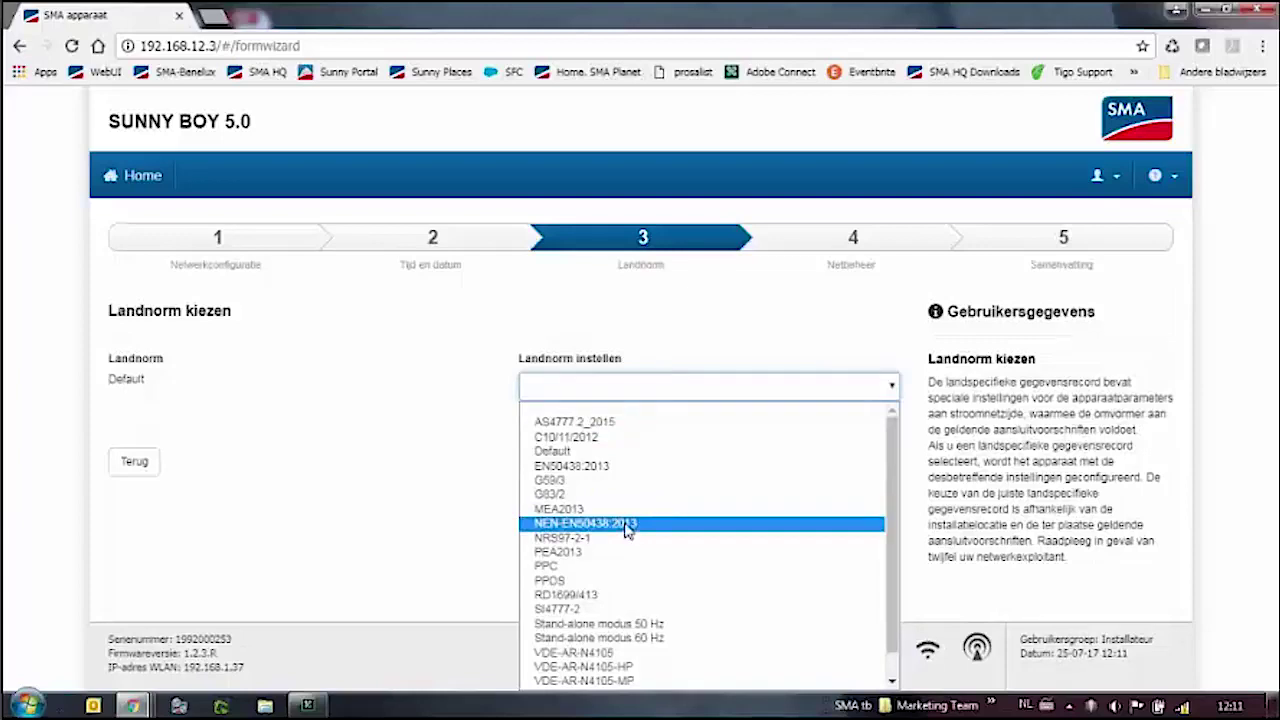
left_click(563, 438)
left_click(805, 472)
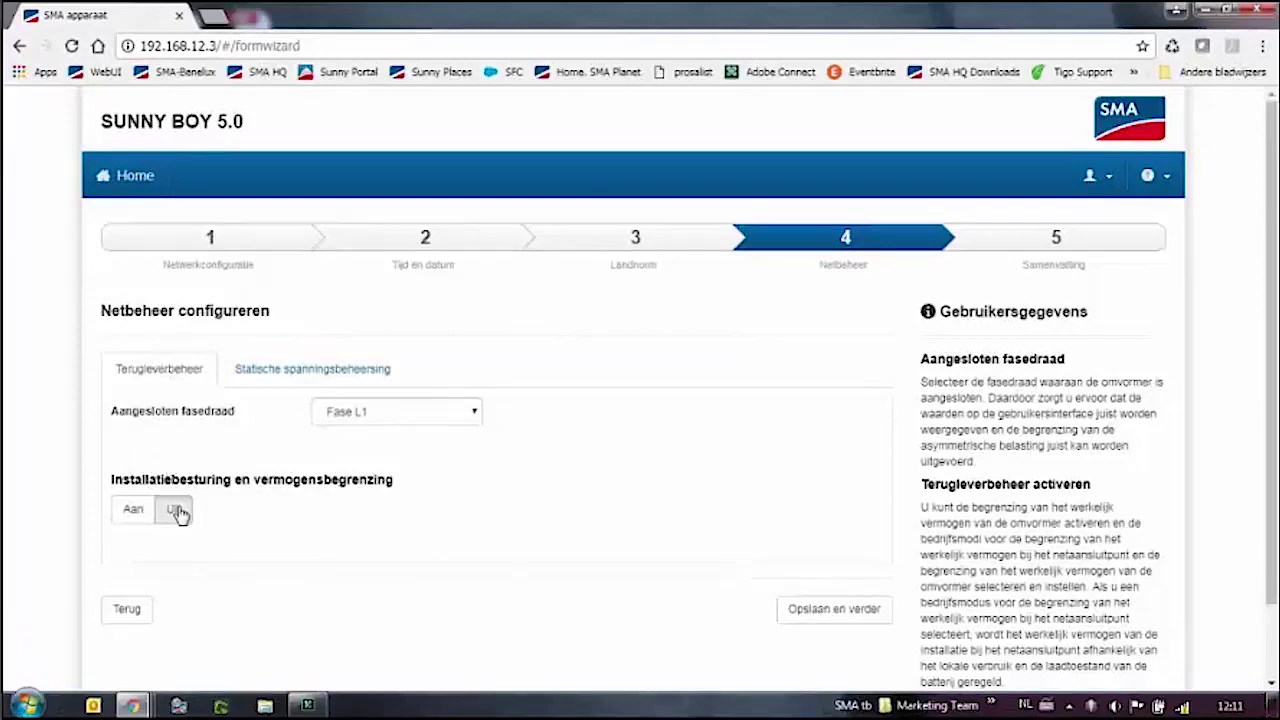
Set Statische spanningsbeheersing to Uit and save the grid management settings.
left_click(272, 383)
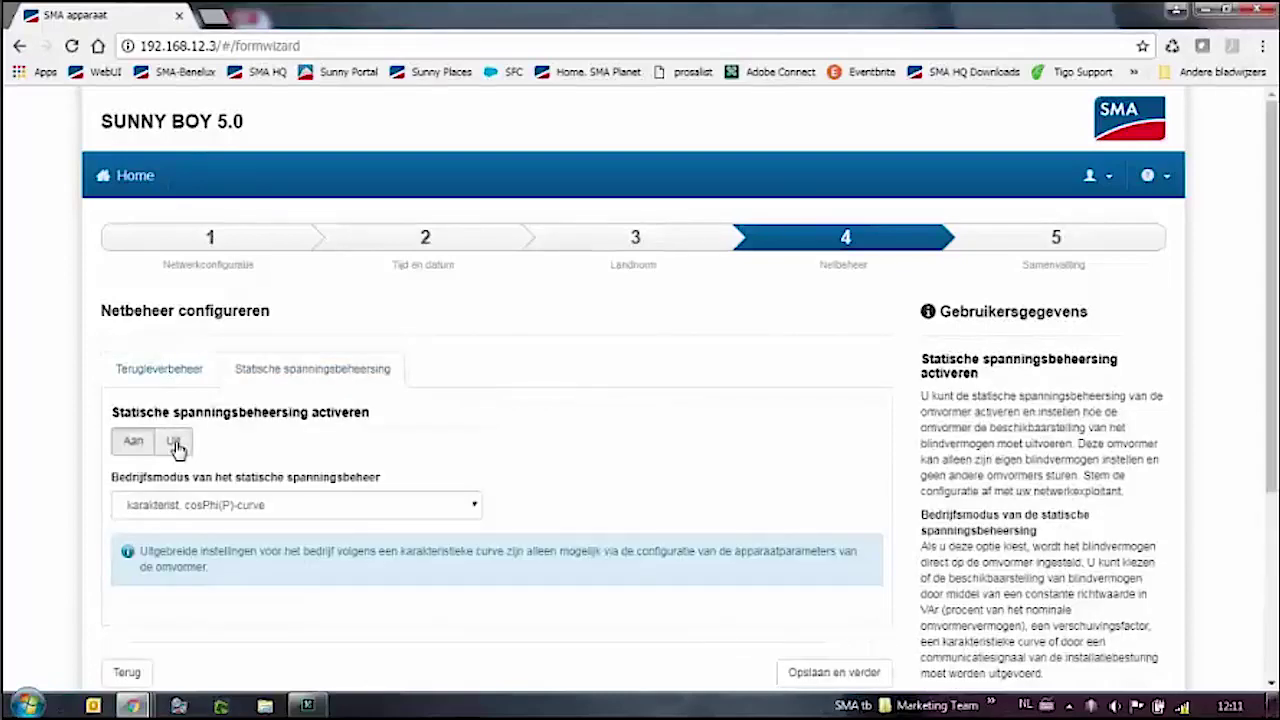
left_click(175, 445)
left_click(836, 546)
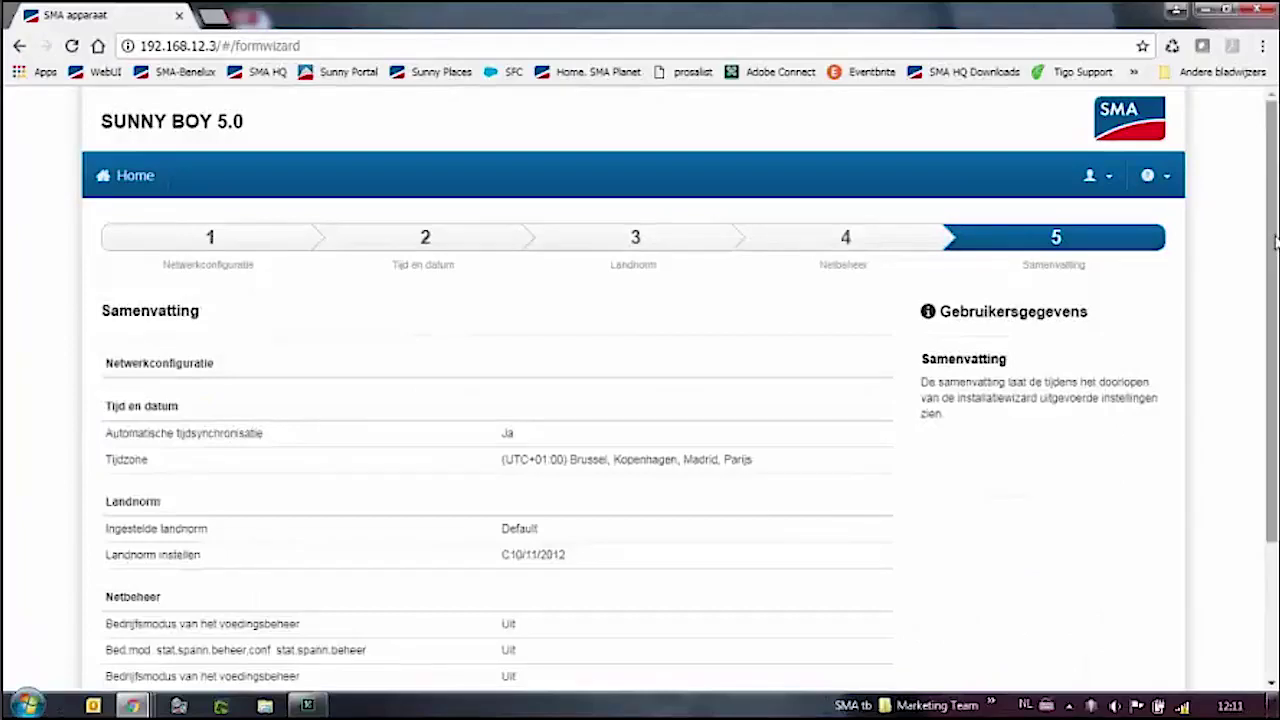
left_click_drag(1275, 240, 1275, 375)
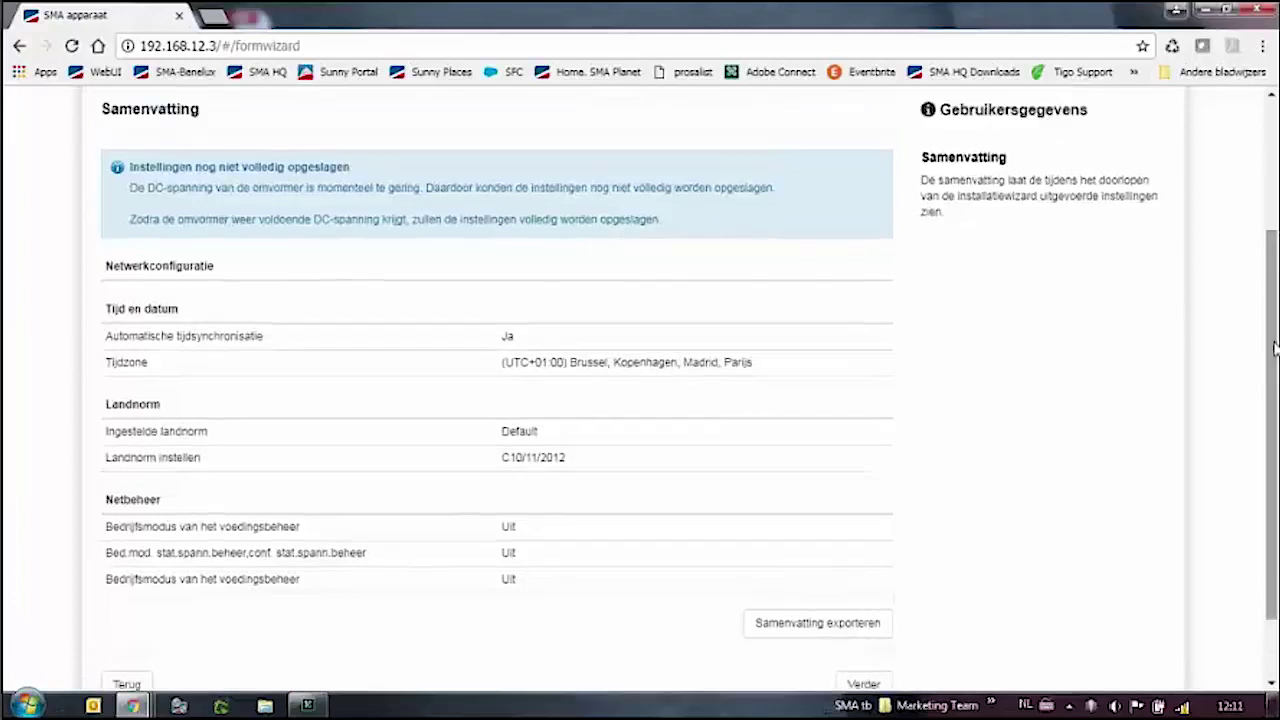
scroll(1273, 355, "down", 1)
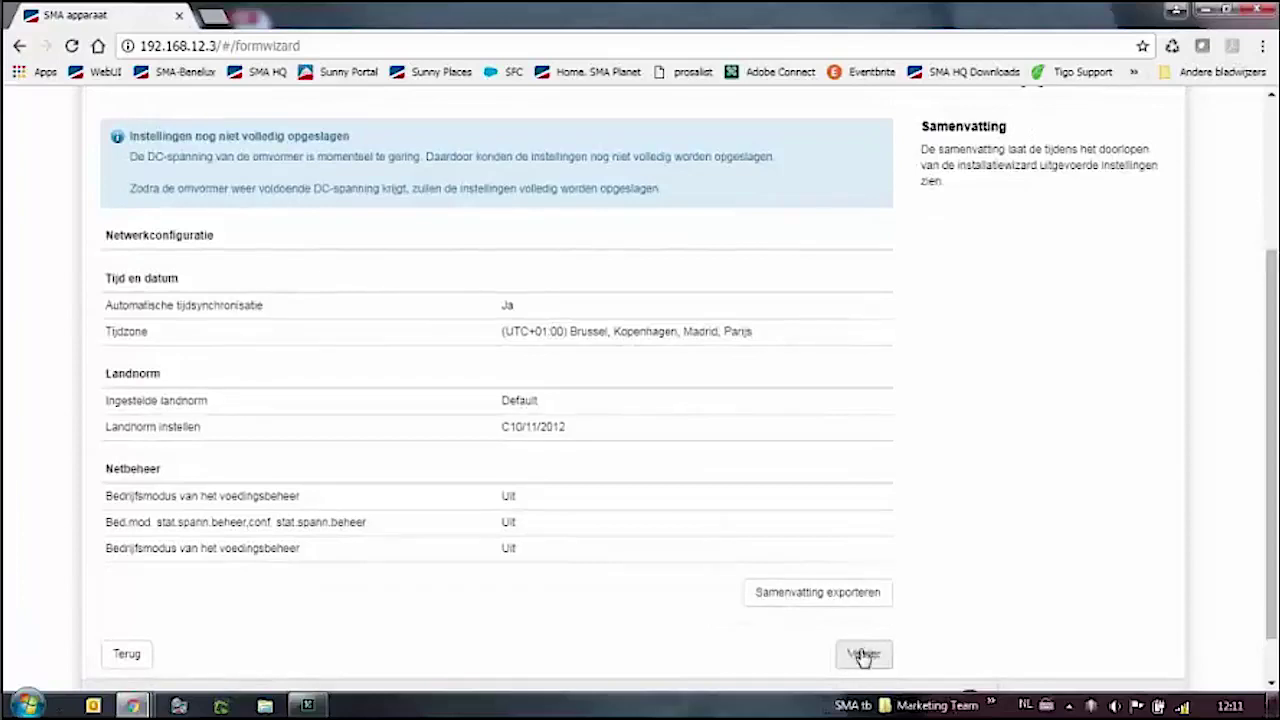